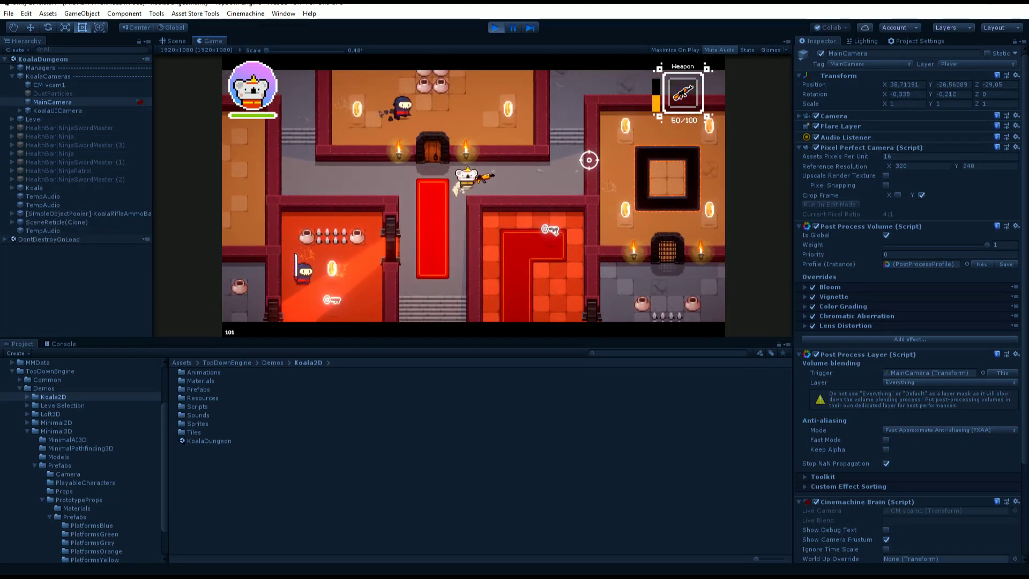
key("d")
- Walk the koala with WASD to pick up the rifle and fire it
key("w")
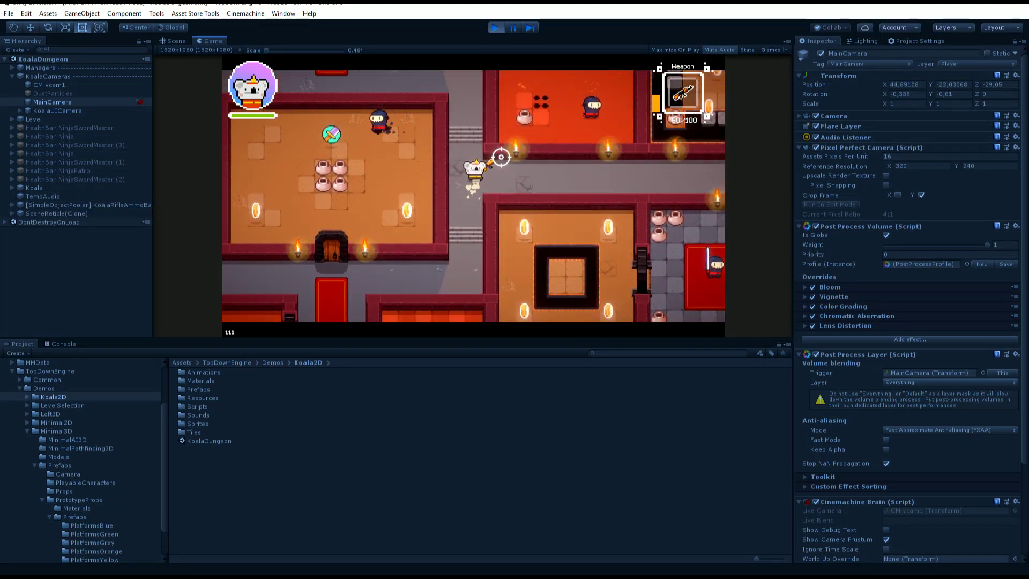
key("w")
key("a")
left_click(420, 168)
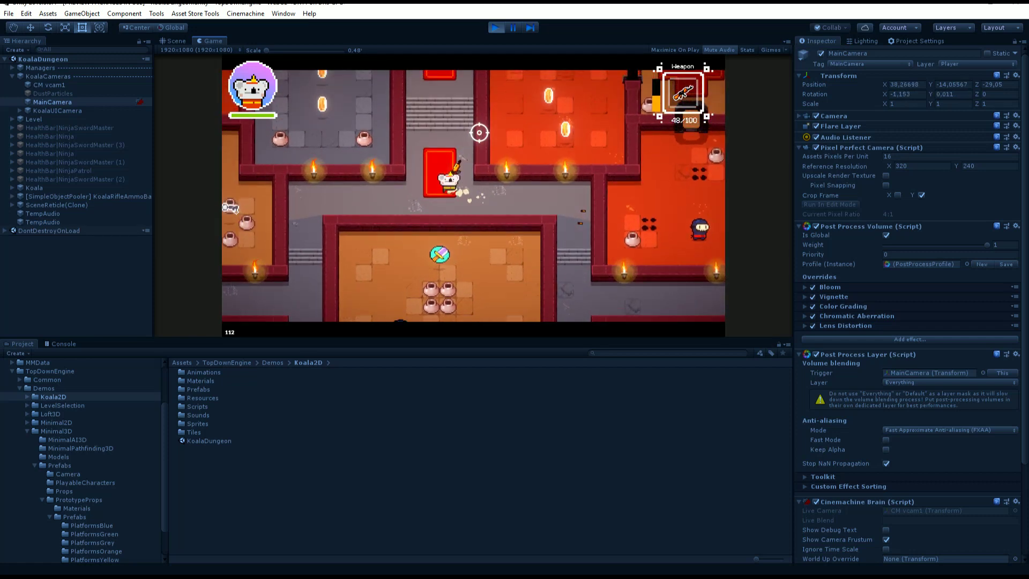
key("w")
- Walk the koala into the next room, grab the item and switch to the shotgun
key("a")
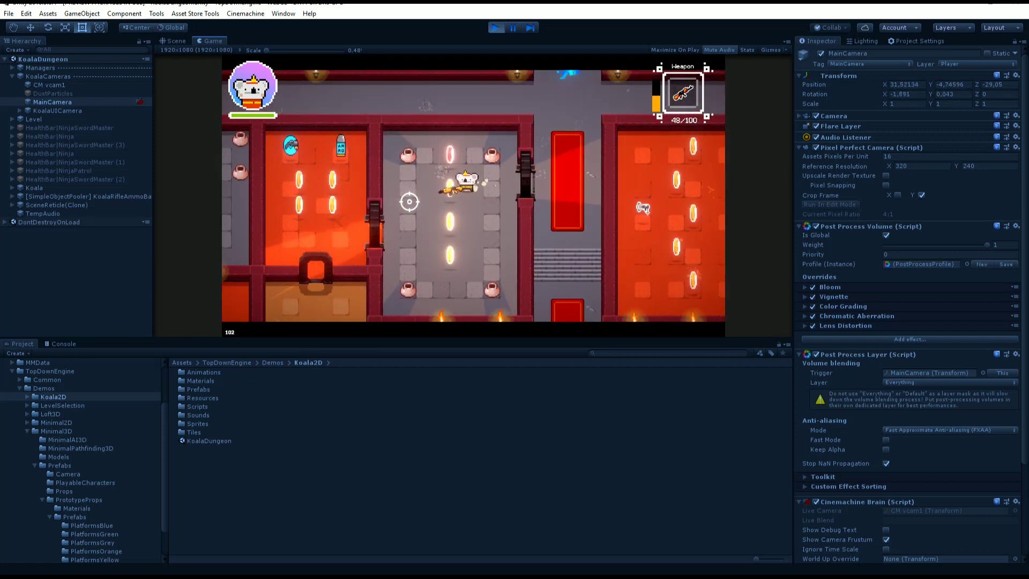
key("a")
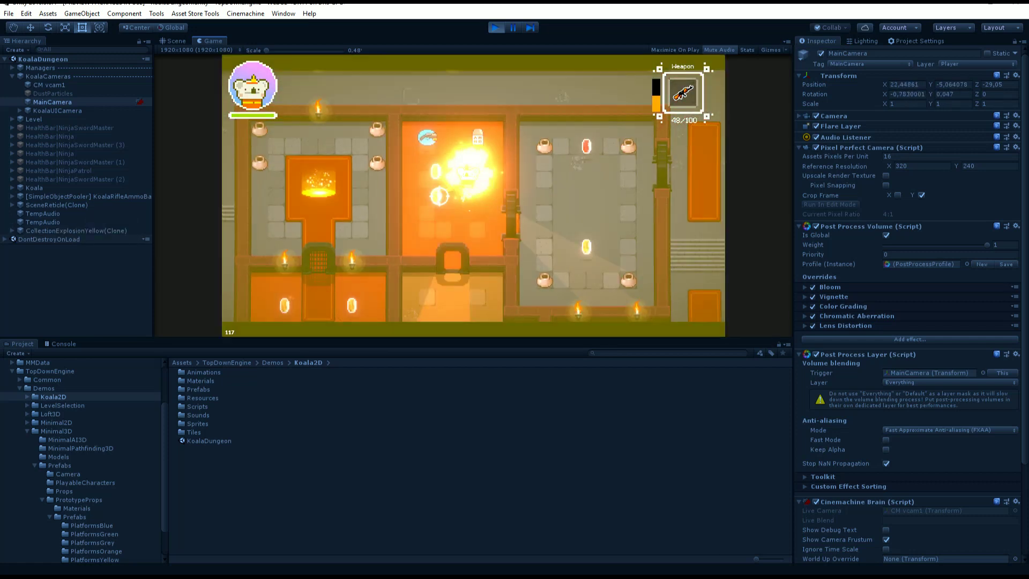
key("a")
key("w")
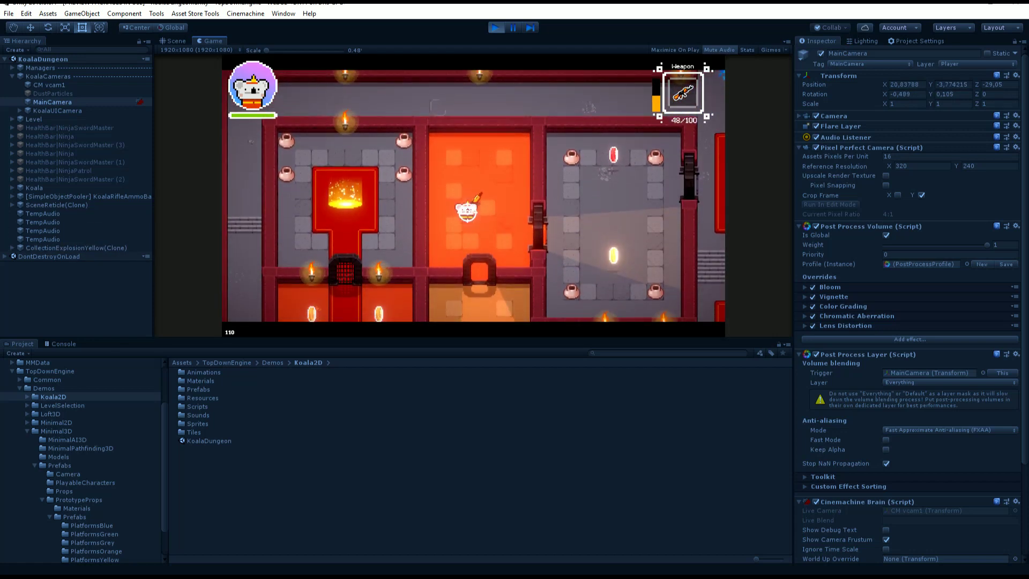
key("a")
key("t")
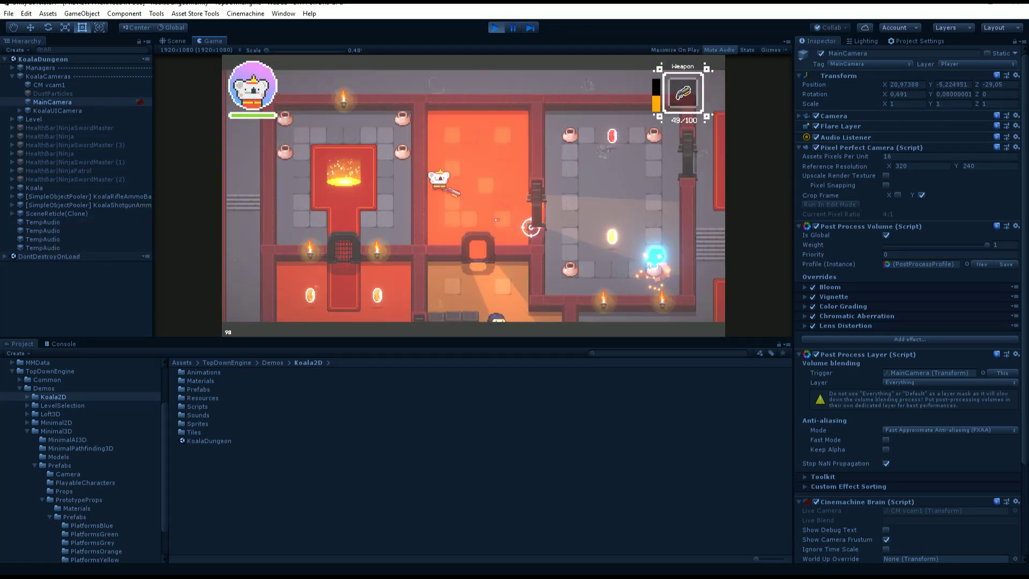
- Walk the koala right into the grey room, fire a shot, then stop play mode
key("d")
key("s")
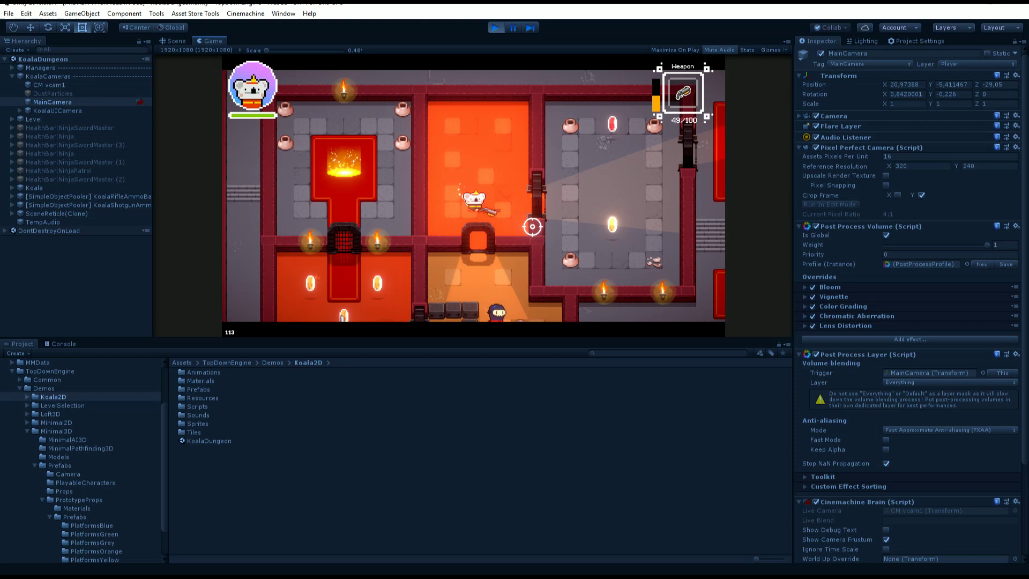
key("d")
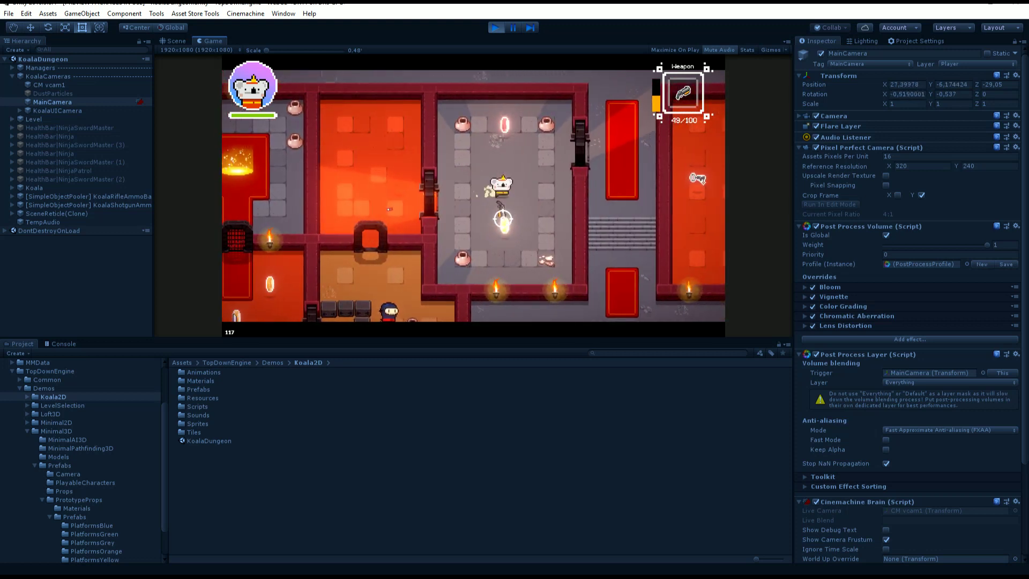
key("d")
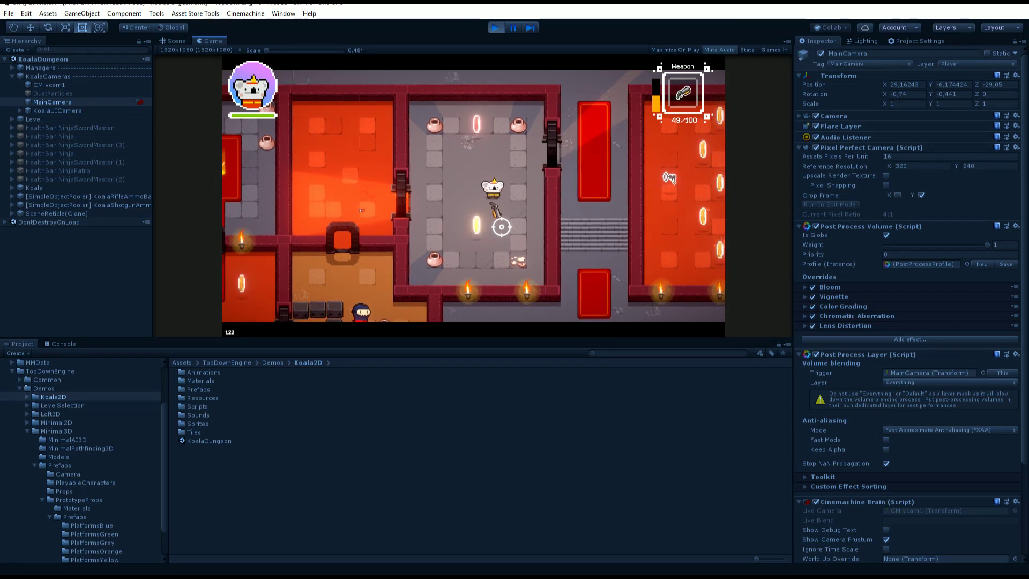
left_click(461, 265)
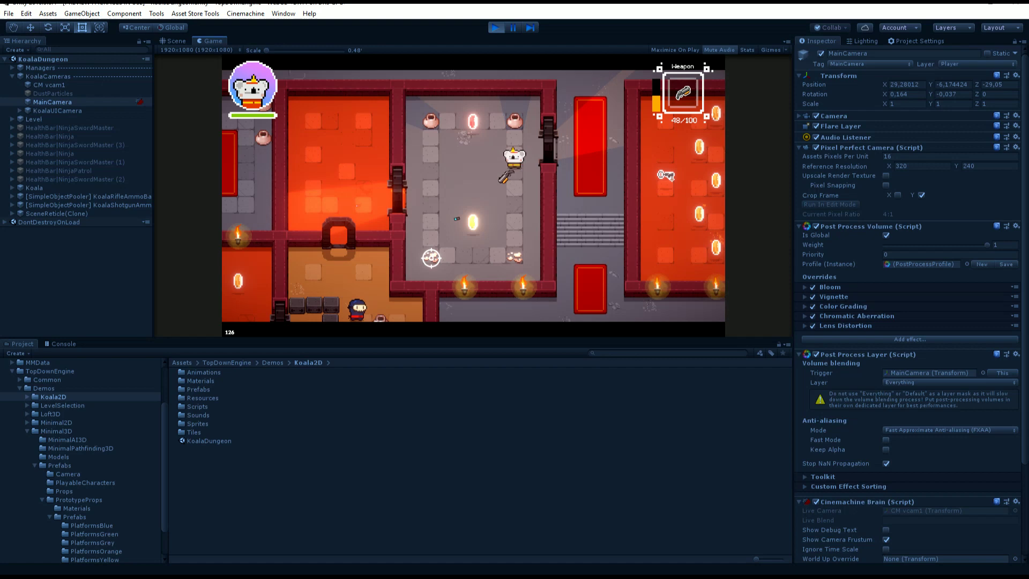
key("ctrl+p")
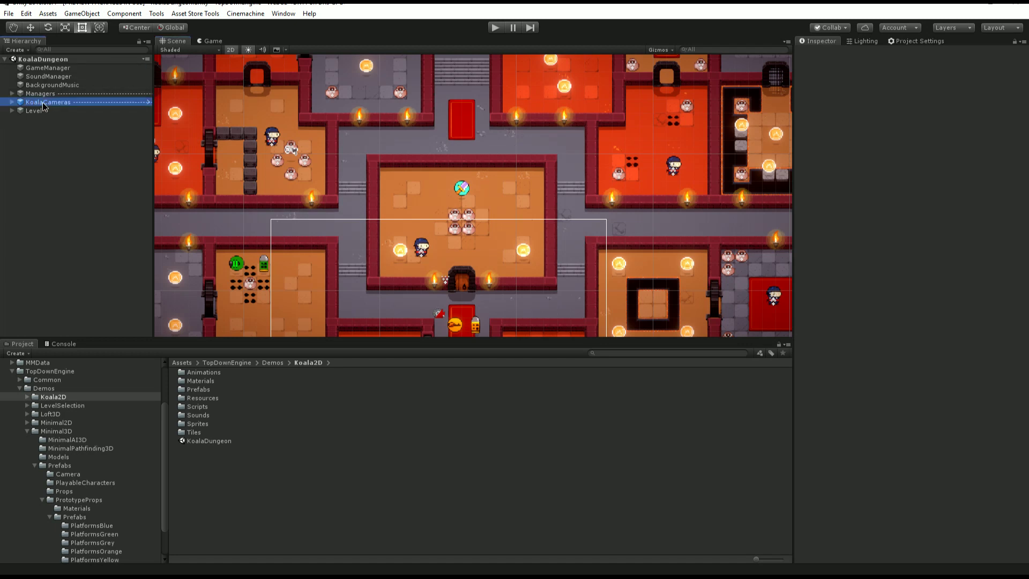
- Expand KoalaCameras, select DustParticles and preview its dust particle effect
left_click(10, 102)
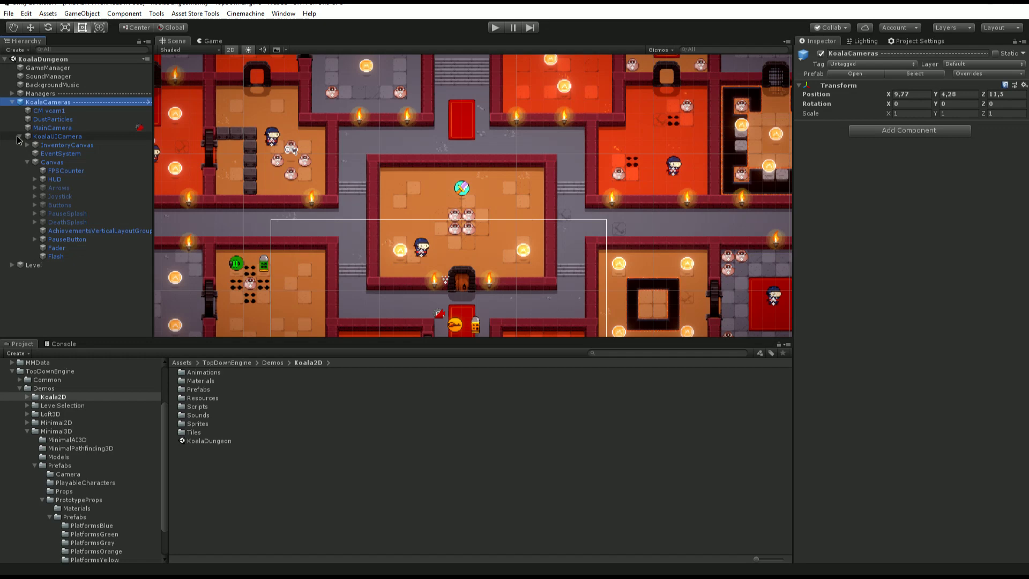
left_click(20, 136)
left_click(56, 116)
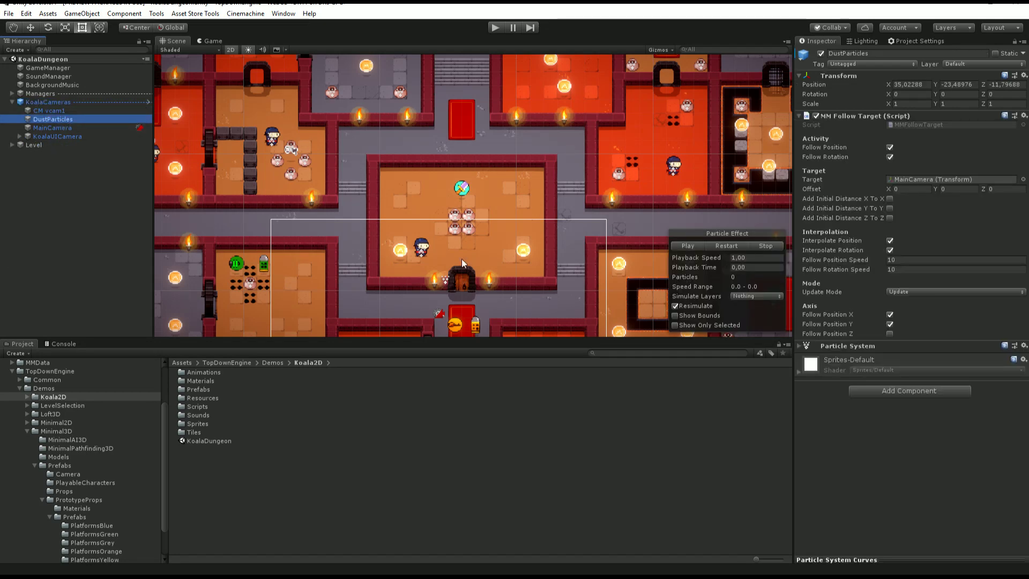
middle_click_drag(461, 263, 453, 190)
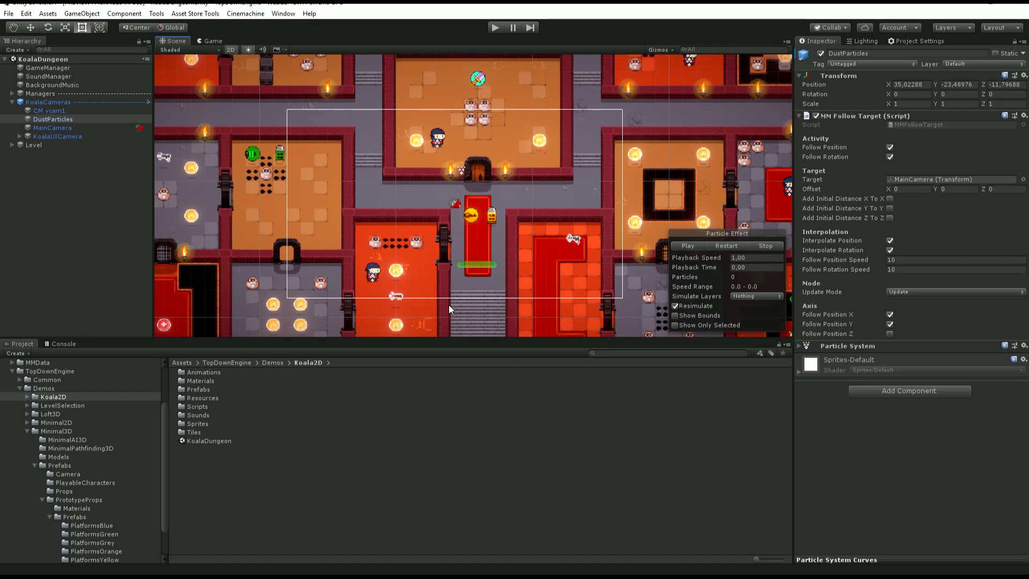
left_click(730, 246)
- Inspect CM vcam1, MainCamera and the KoalaUICamera settings in turn
left_click(48, 111)
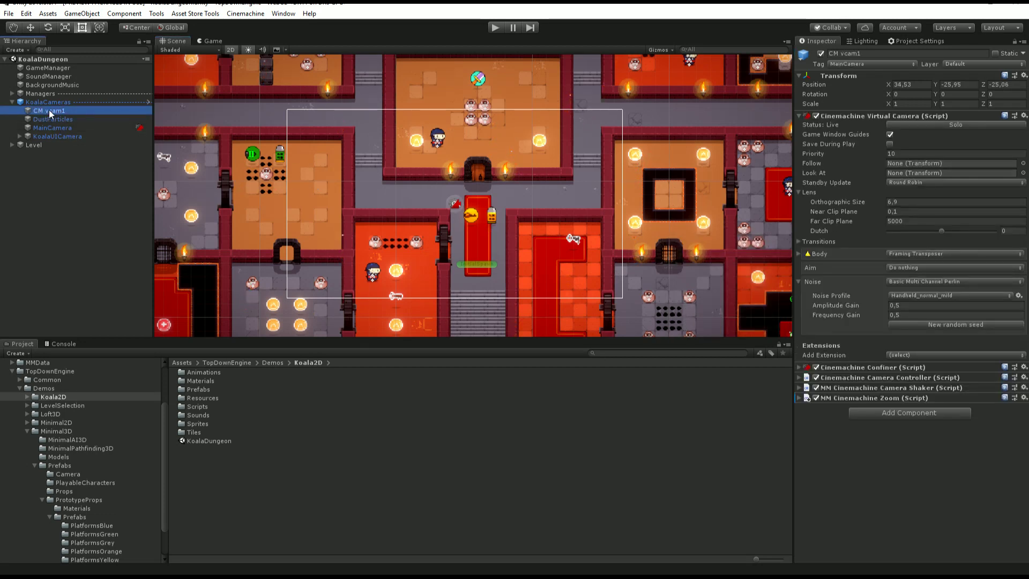
left_click(58, 128, "ctrl")
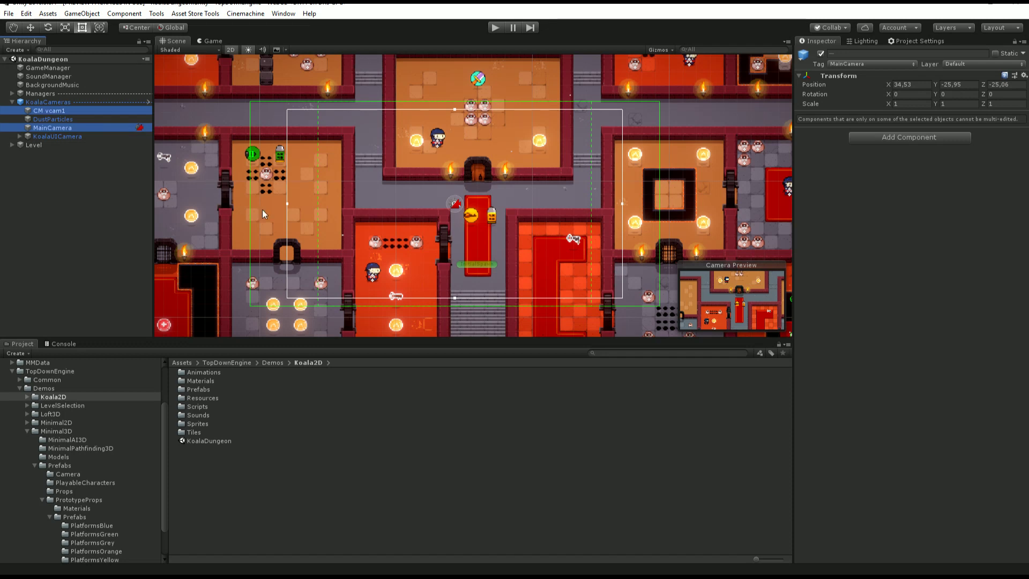
left_click(75, 137)
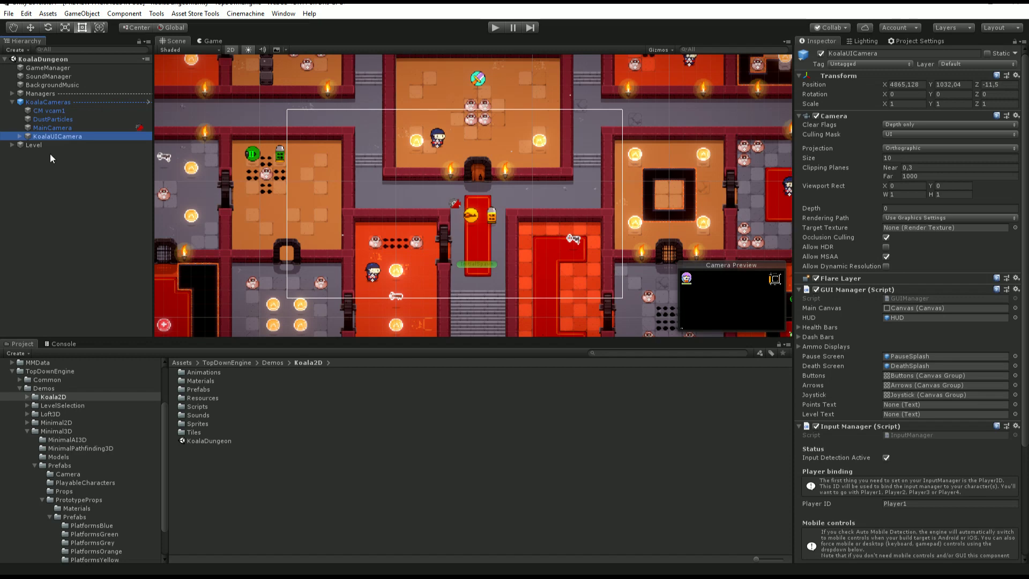
- Expand KoalaUICamera, inspect InventoryCanvas and FPSCounter, then select KoalaCameras
key("Right")
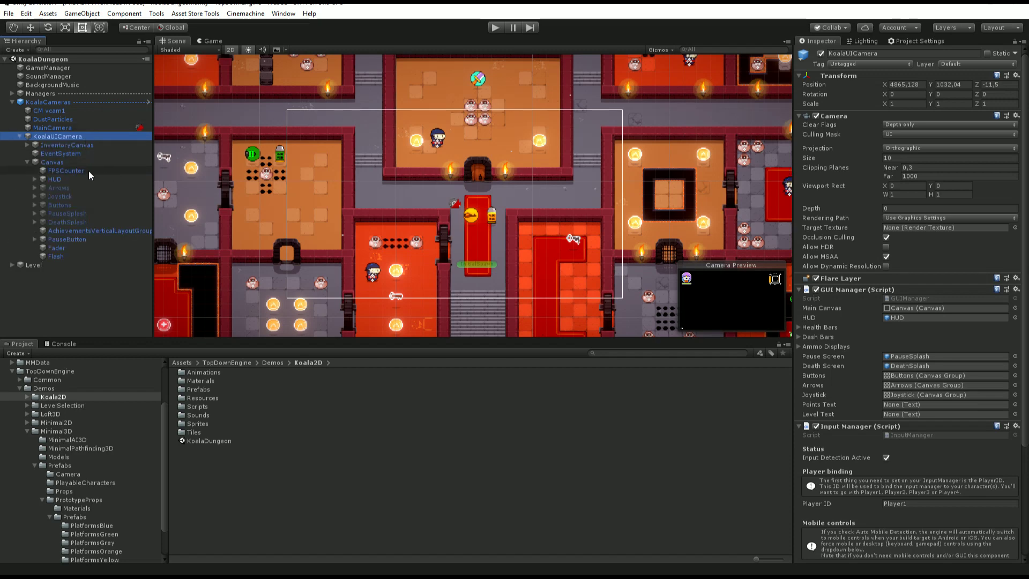
left_click(79, 144)
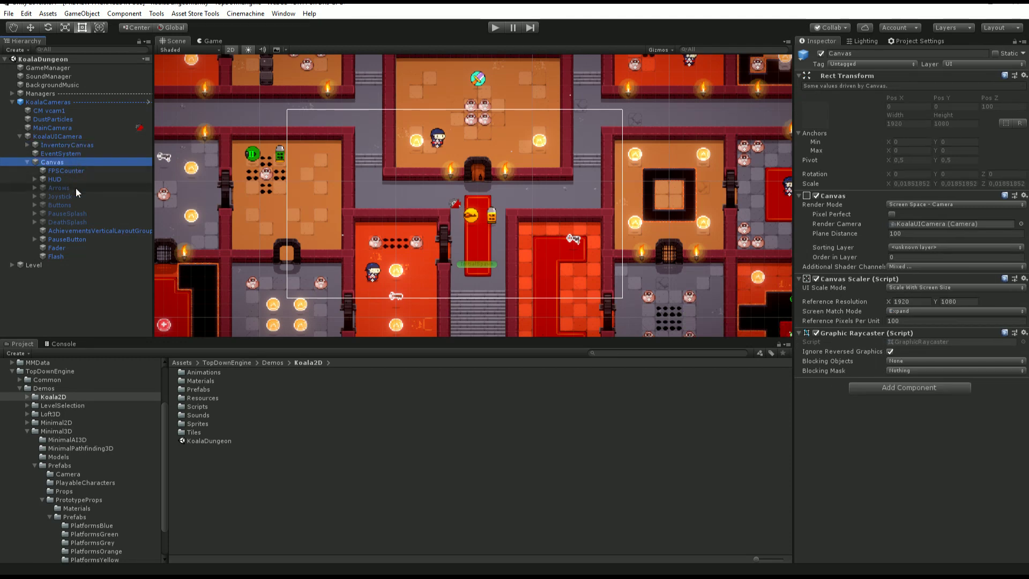
left_click(66, 171)
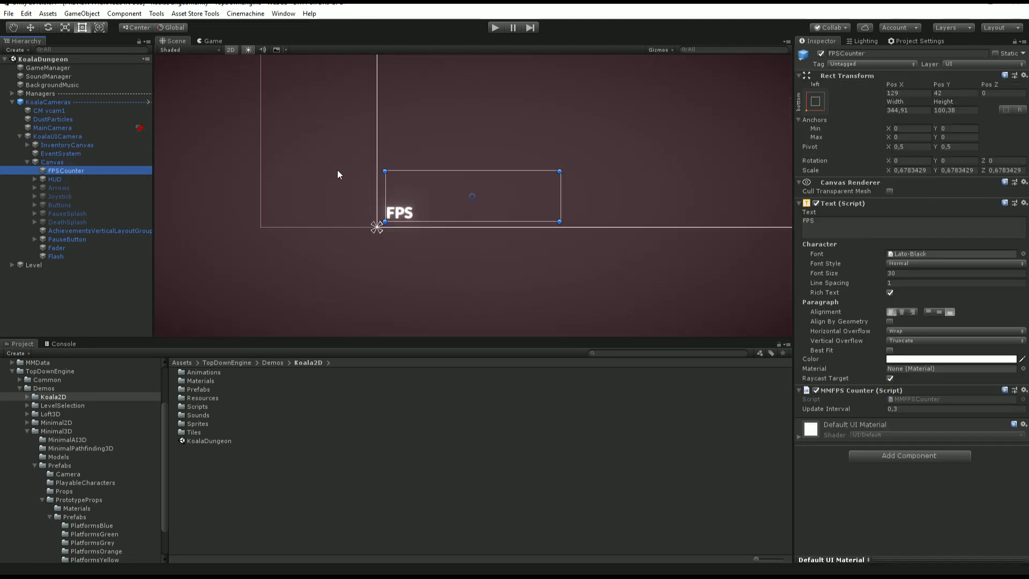
scroll(546, 128, "down", 10)
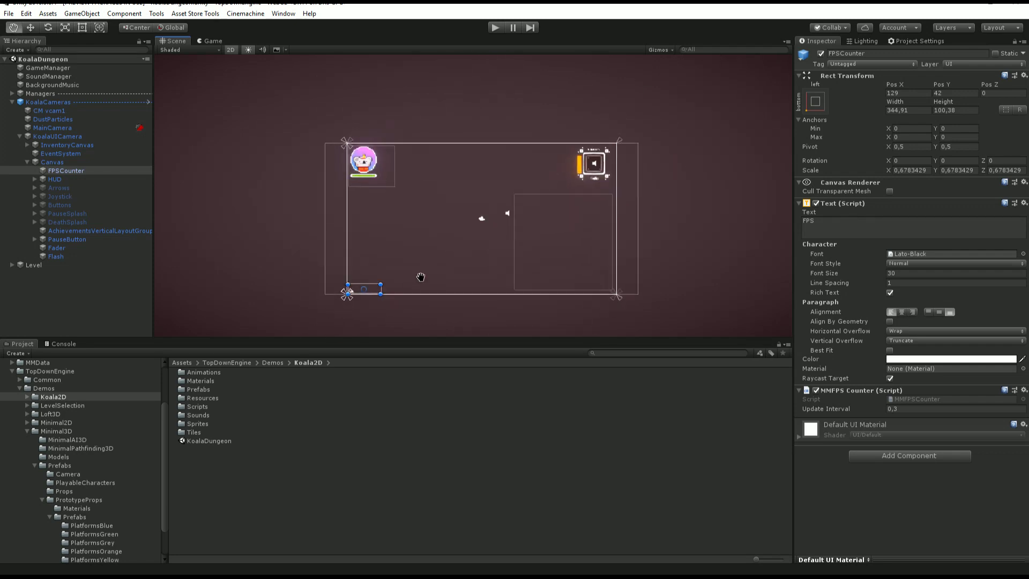
scroll(375, 152, "up", 2)
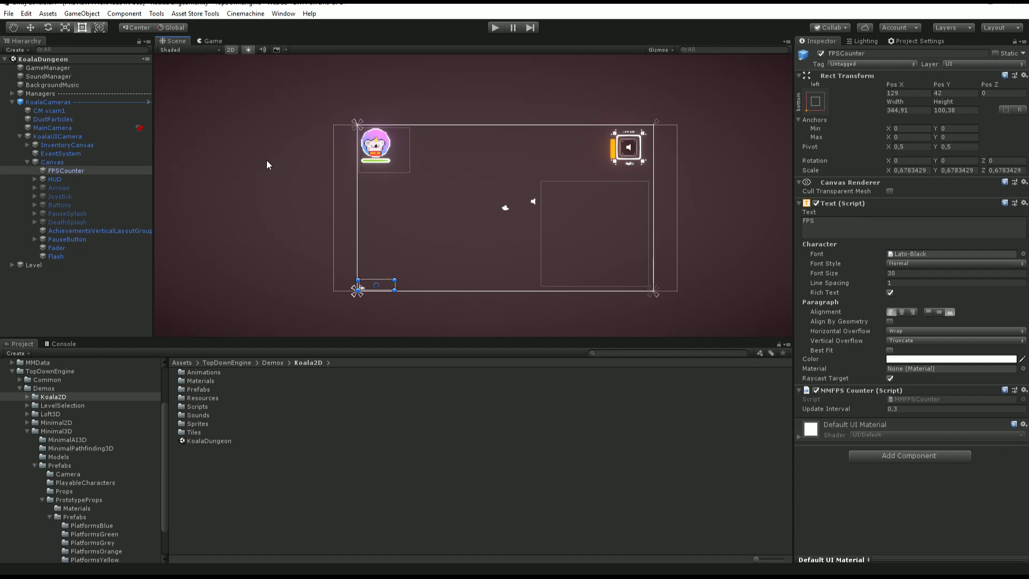
left_click(98, 102)
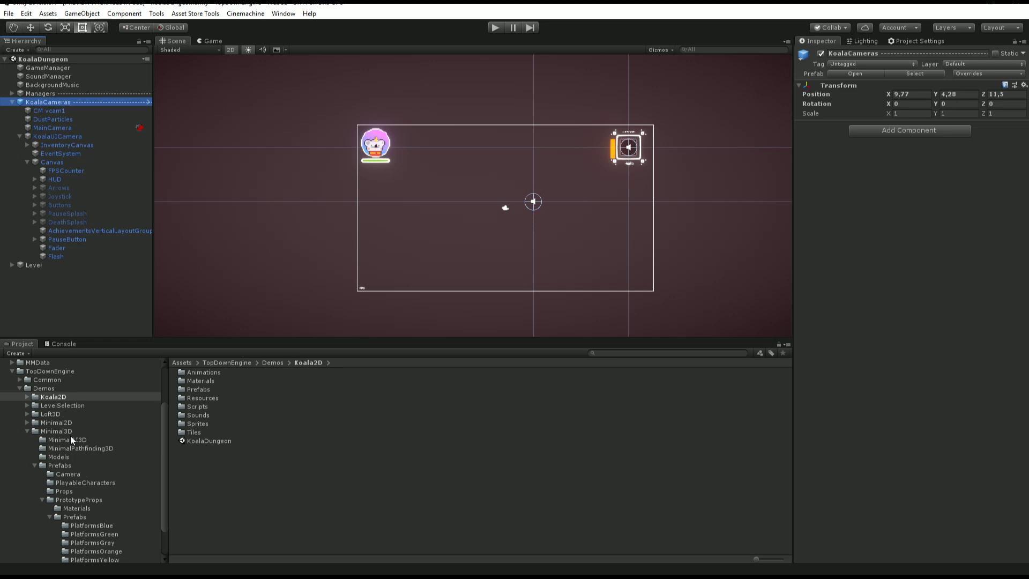
- Load the MinimalScene3D scene from the Demos/Minimal3D folder
left_click(56, 431)
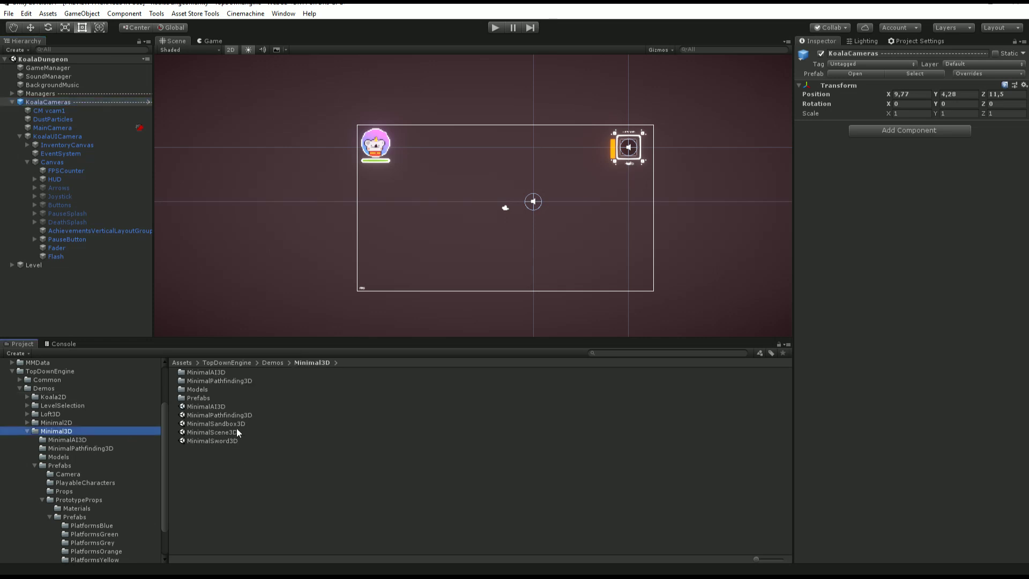
double_click(223, 433)
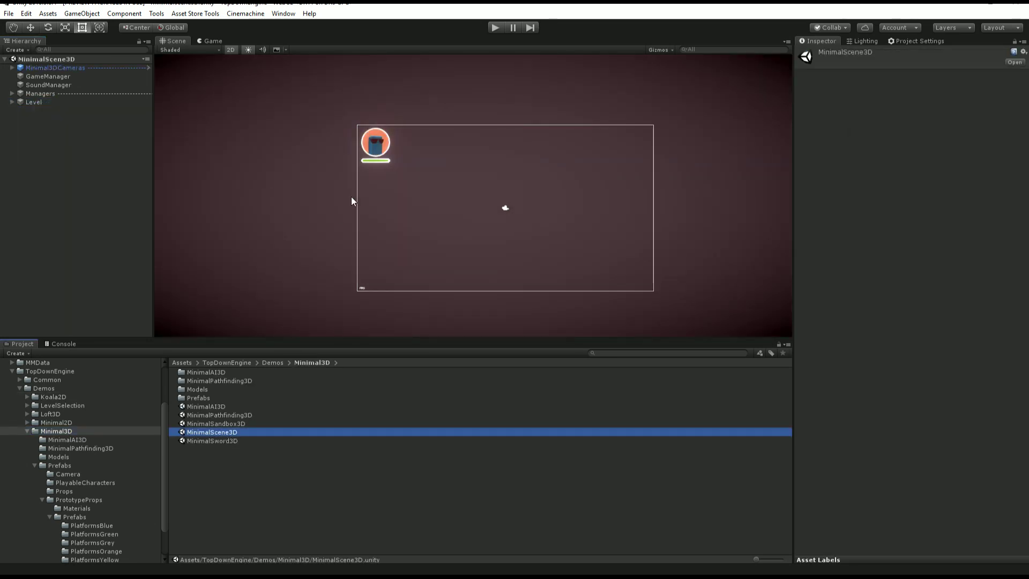
scroll(401, 165, "up", 2)
- Expand Minimal3DCameras, inspect its MainCamera, then reselect and collapse the rig
left_click(358, 131)
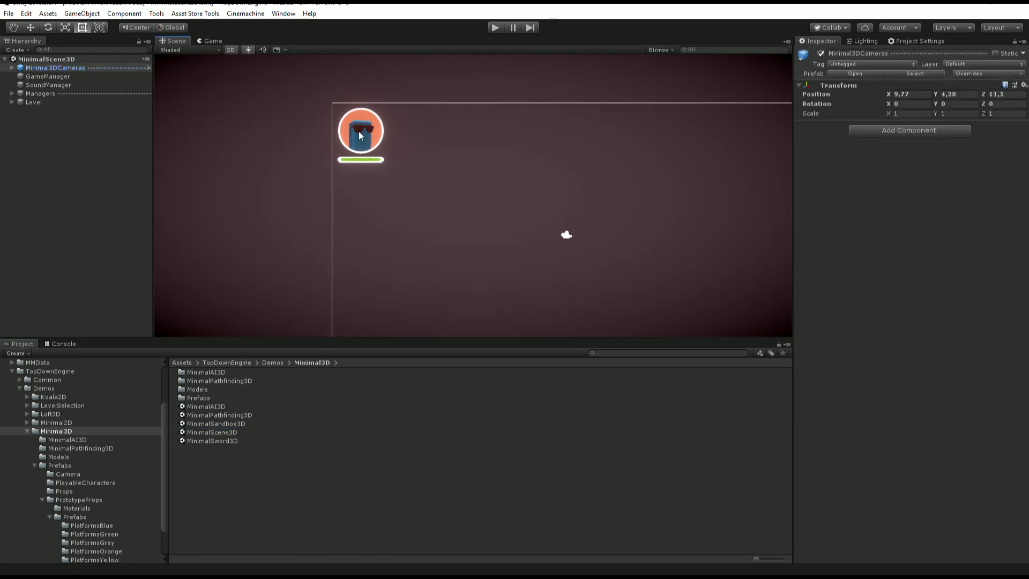
left_click(12, 67)
left_click(47, 75)
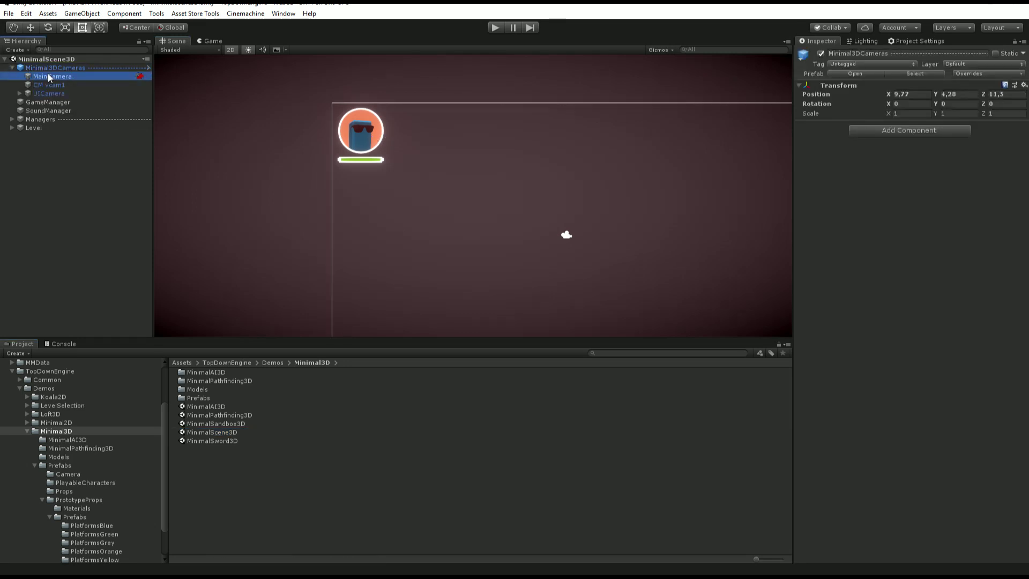
left_click(69, 68)
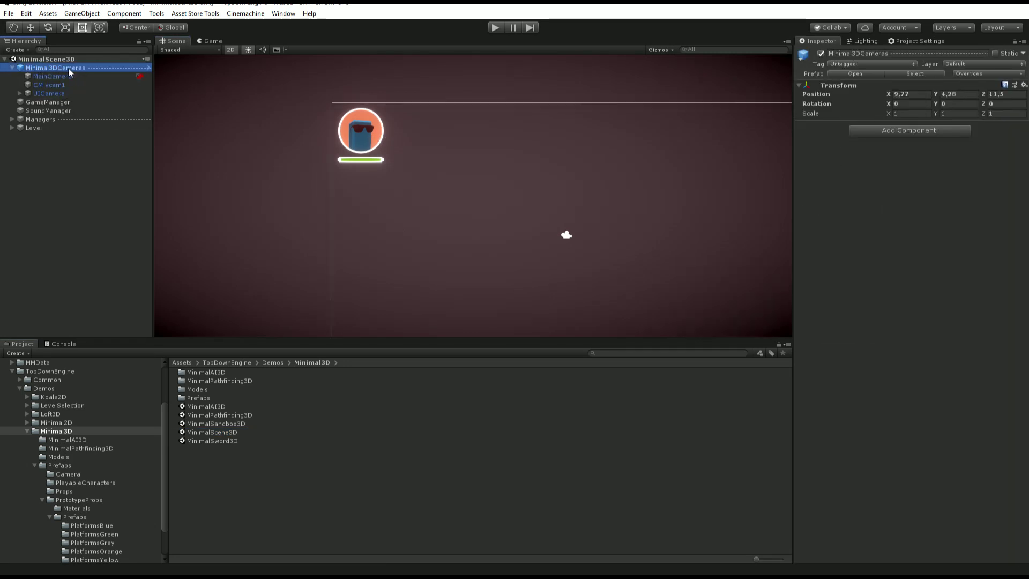
left_click(12, 68)
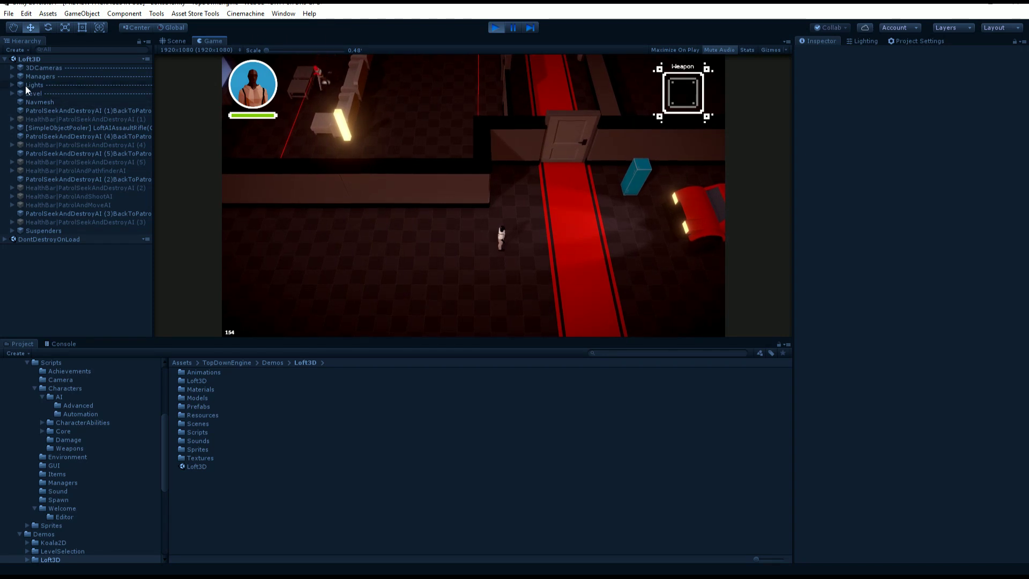
- Collapse MainCamera's Camera, Post Process Volume and Post Process Layer components in the Inspector
left_click(12, 67)
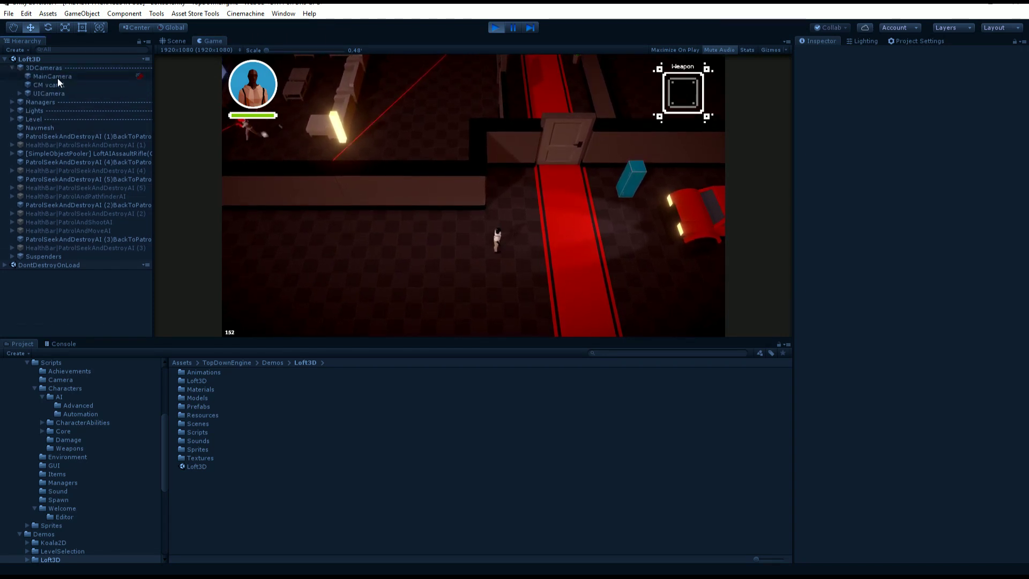
left_click(57, 78)
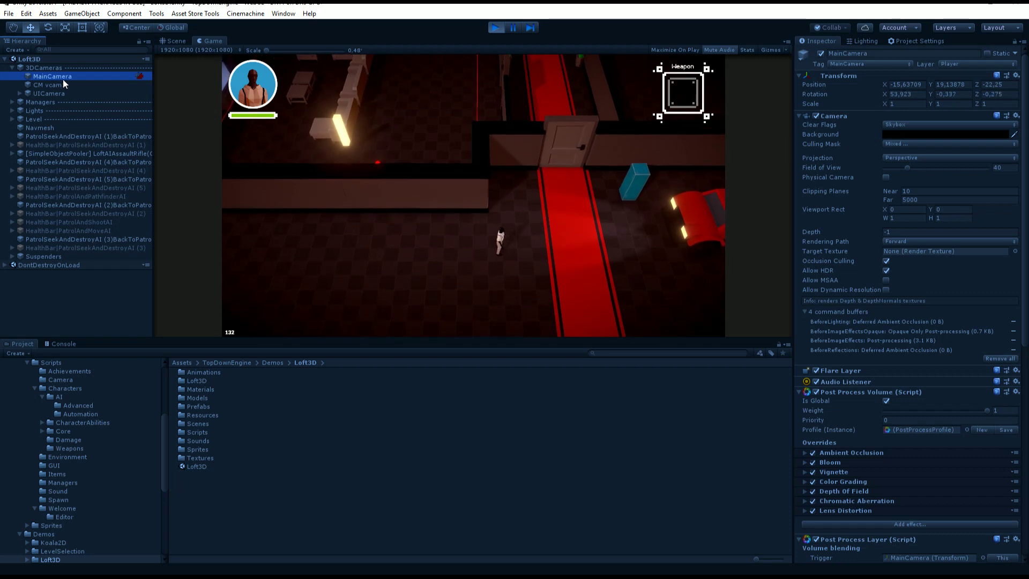
left_click(835, 116)
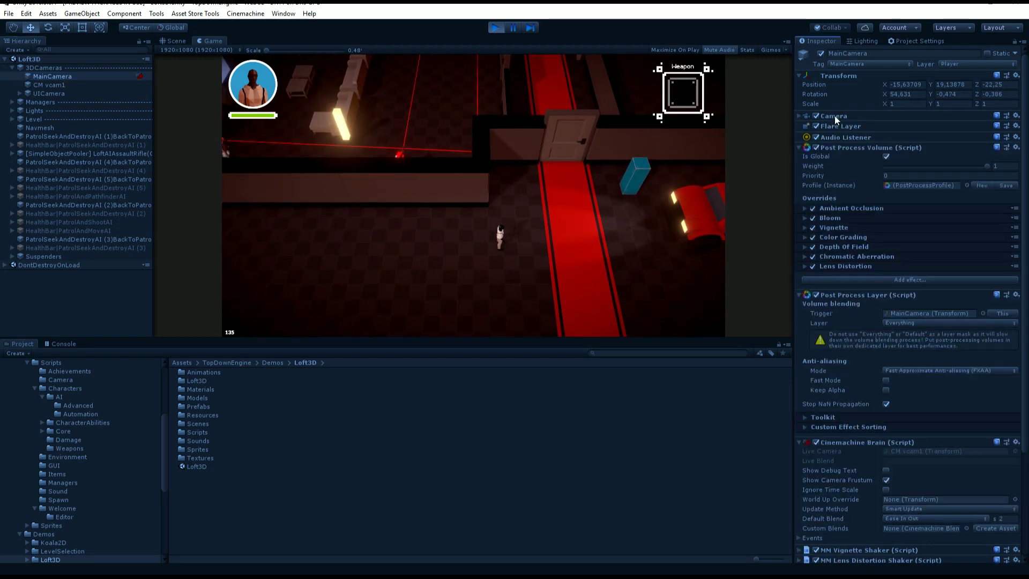
left_click(865, 147)
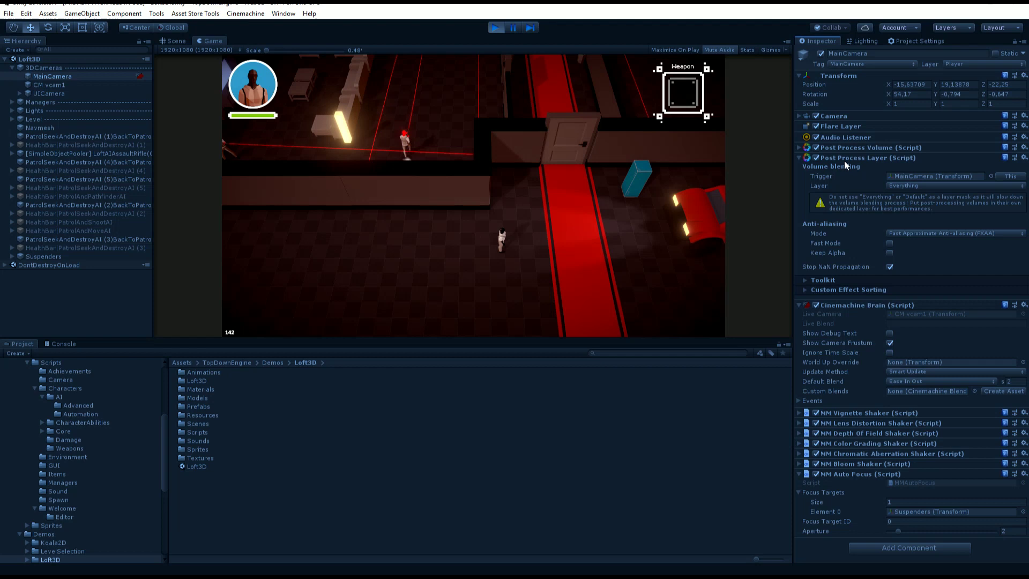
left_click(845, 158)
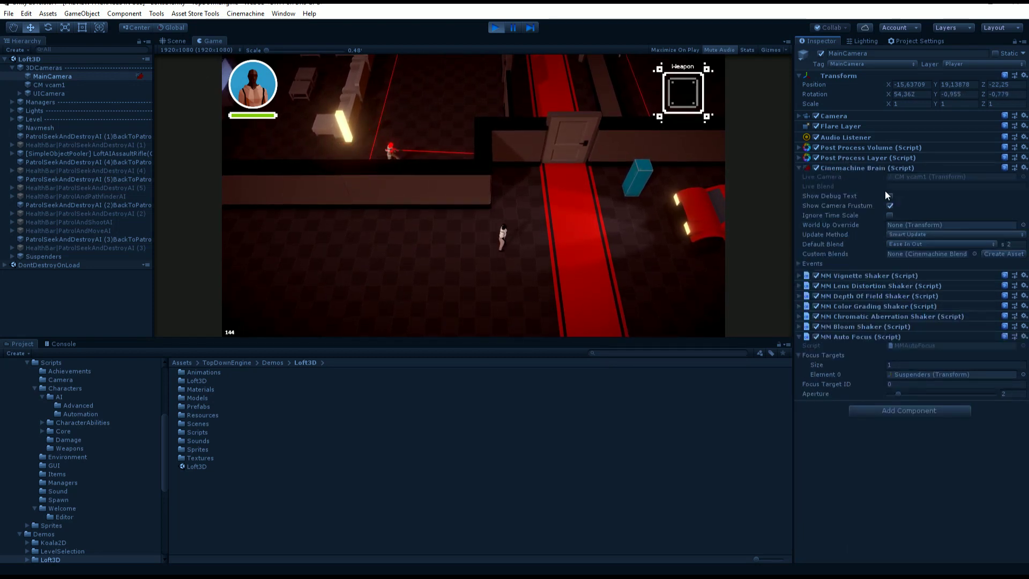
left_click(67, 77)
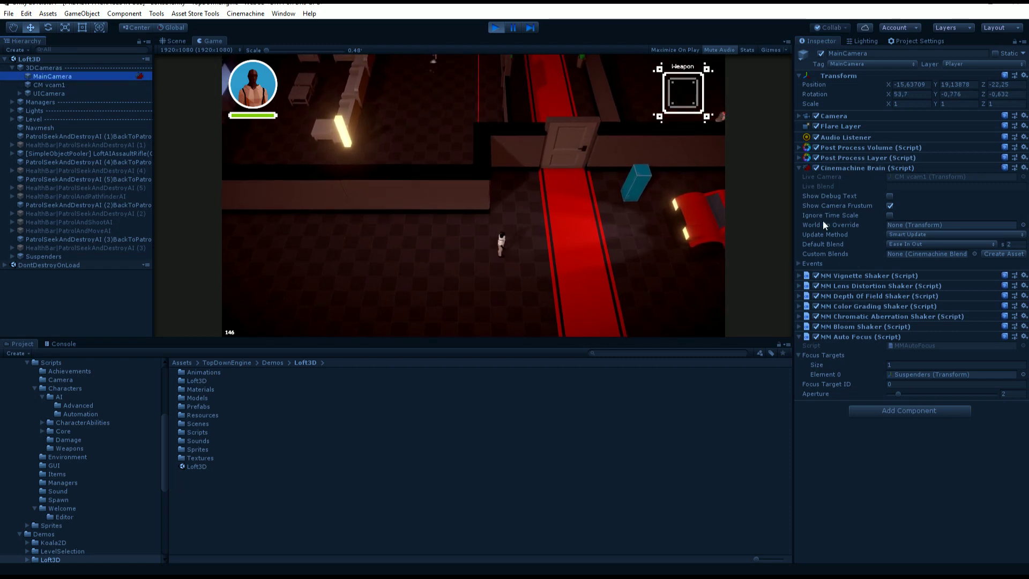
- Compare CM vcam1 with 3DCameras and MainCamera, ending on CM vcam1's settings
left_click(54, 86)
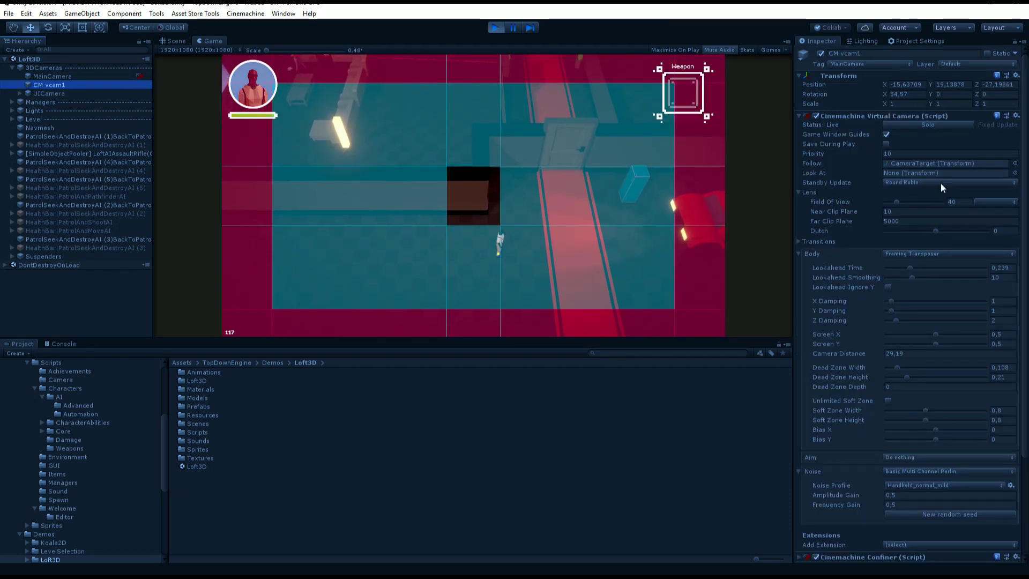
left_click(54, 69)
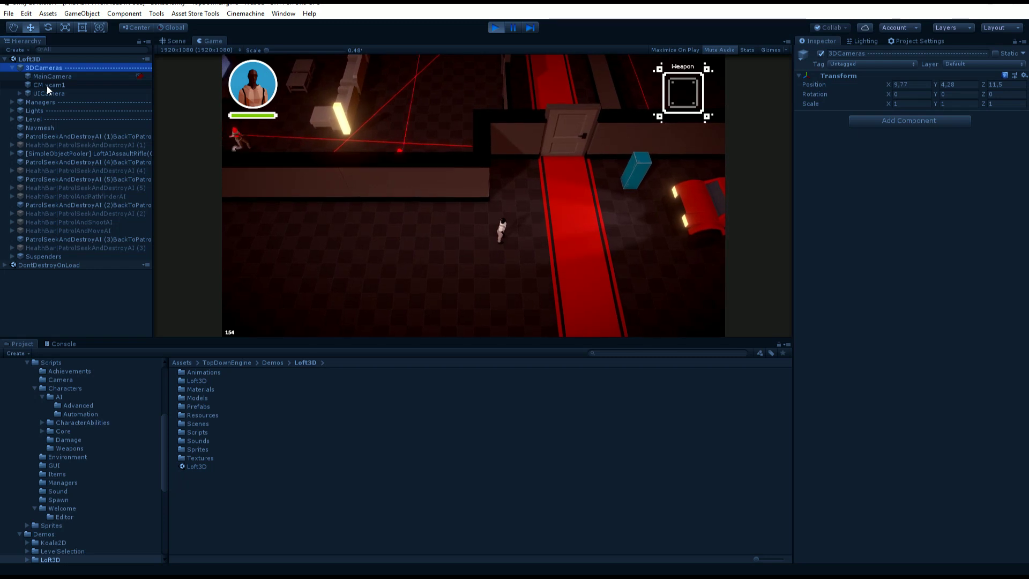
left_click(46, 86)
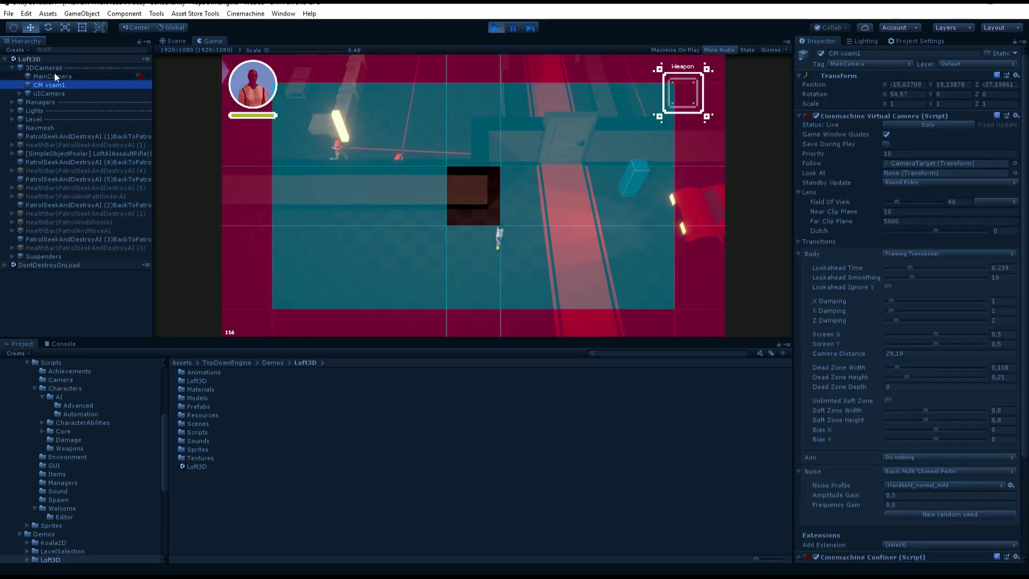
left_click(57, 76)
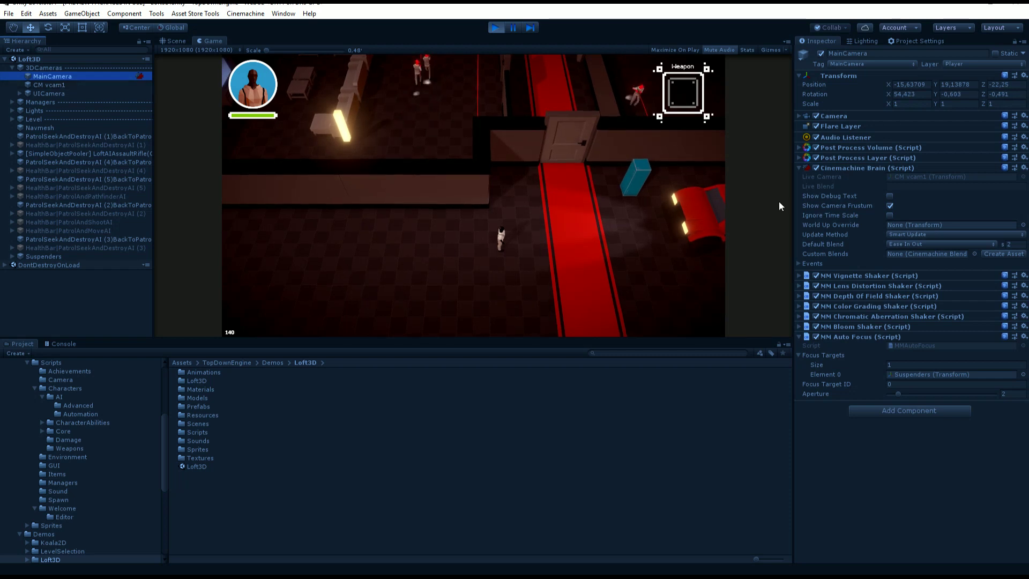
left_click(65, 85)
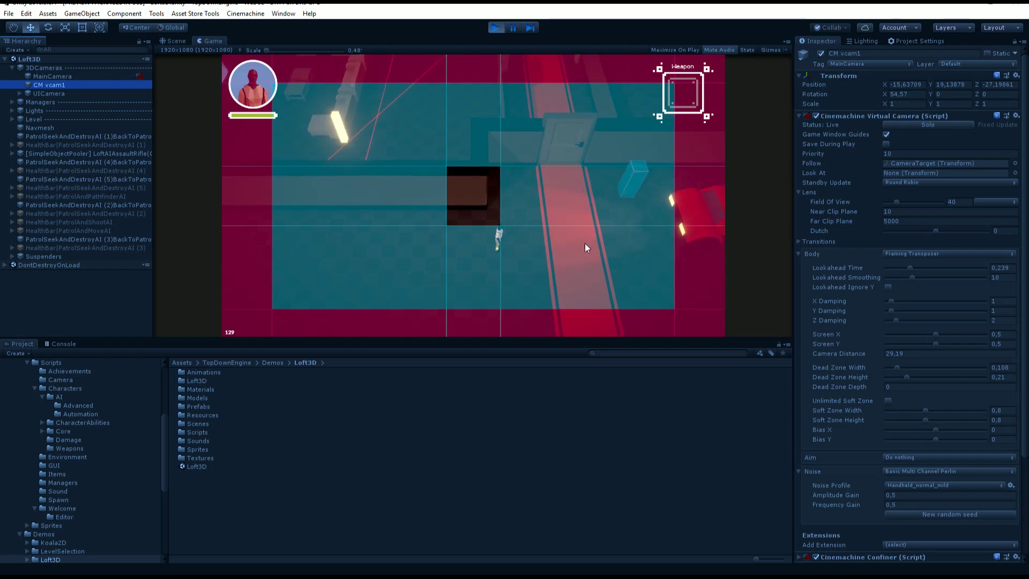
- Run the player down, right, up to the red doorway and back in the Game view
left_click(557, 267)
key("s")
key("d")
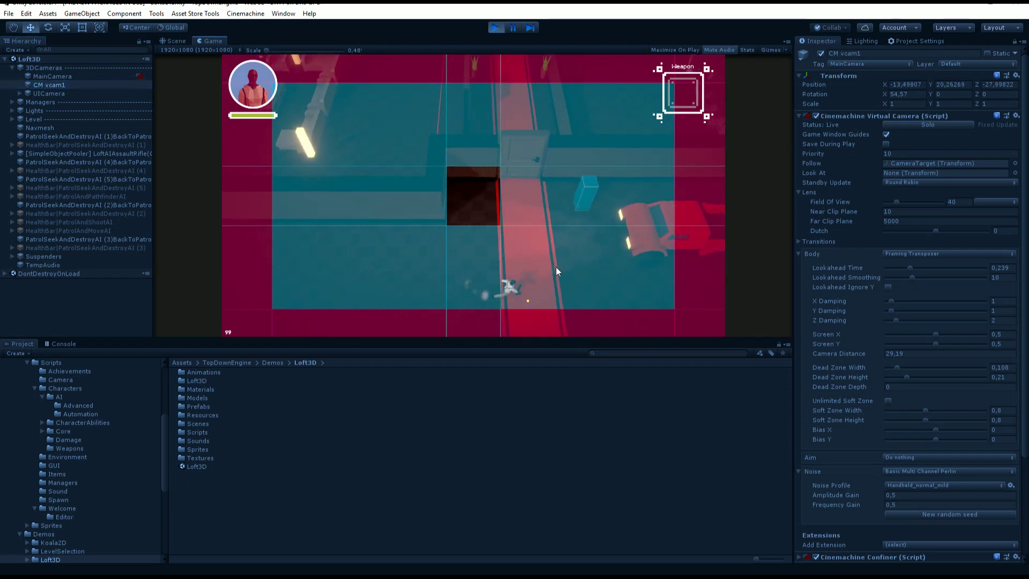
key("w")
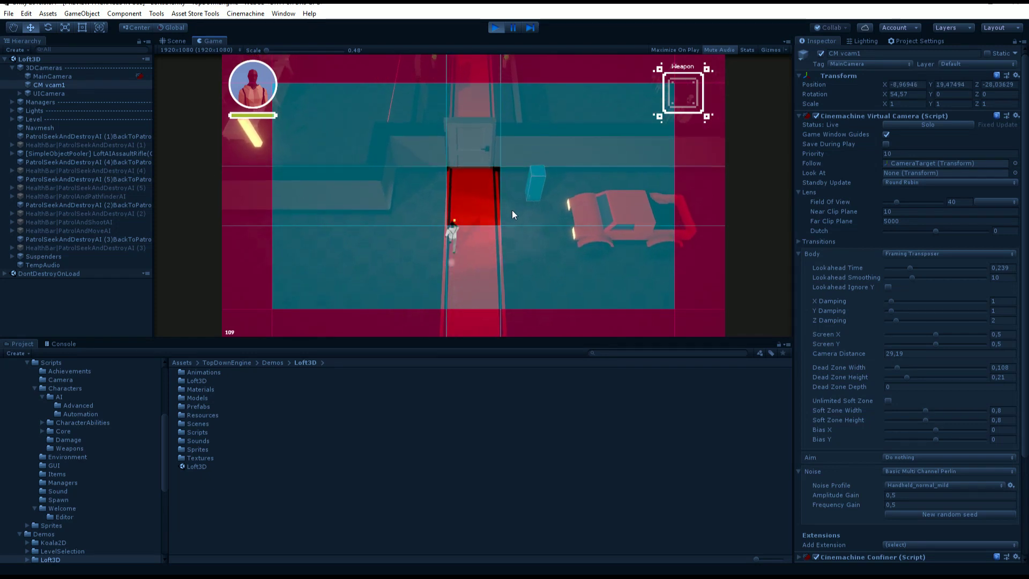
key("s")
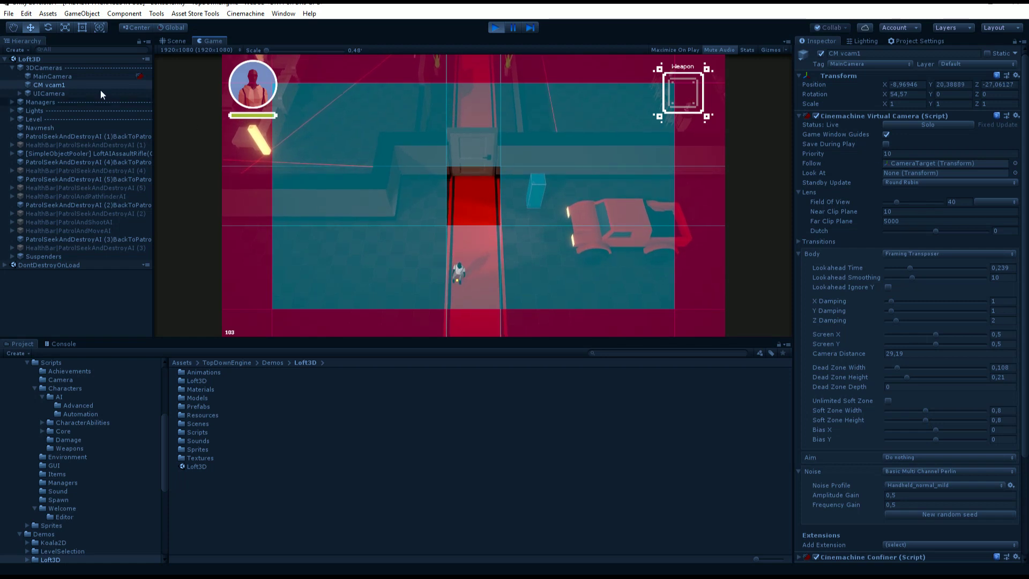
- Expand MainCamera's Camera component, frame it in the Scene view and drag along X
left_click(63, 77)
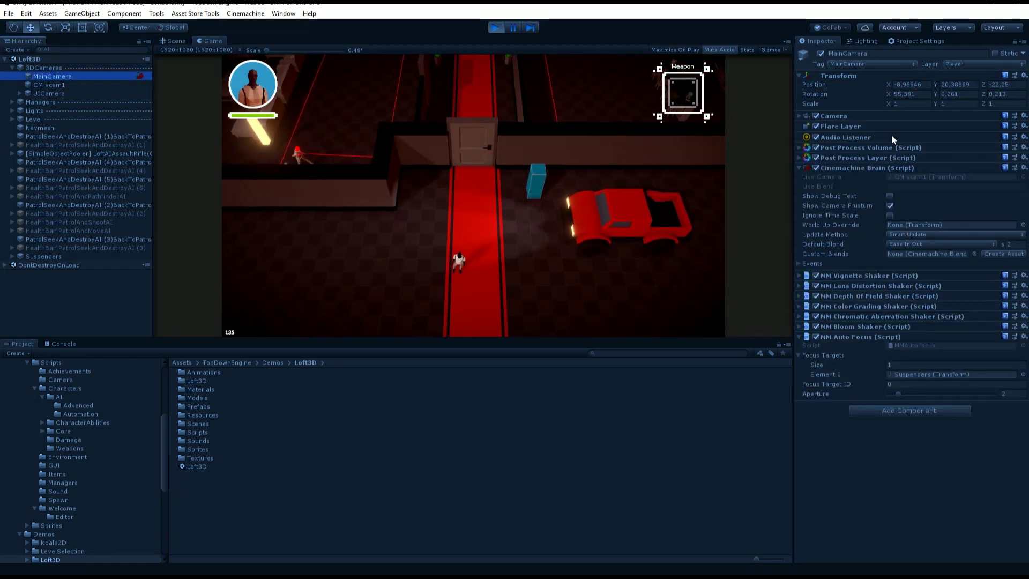
left_click(802, 115)
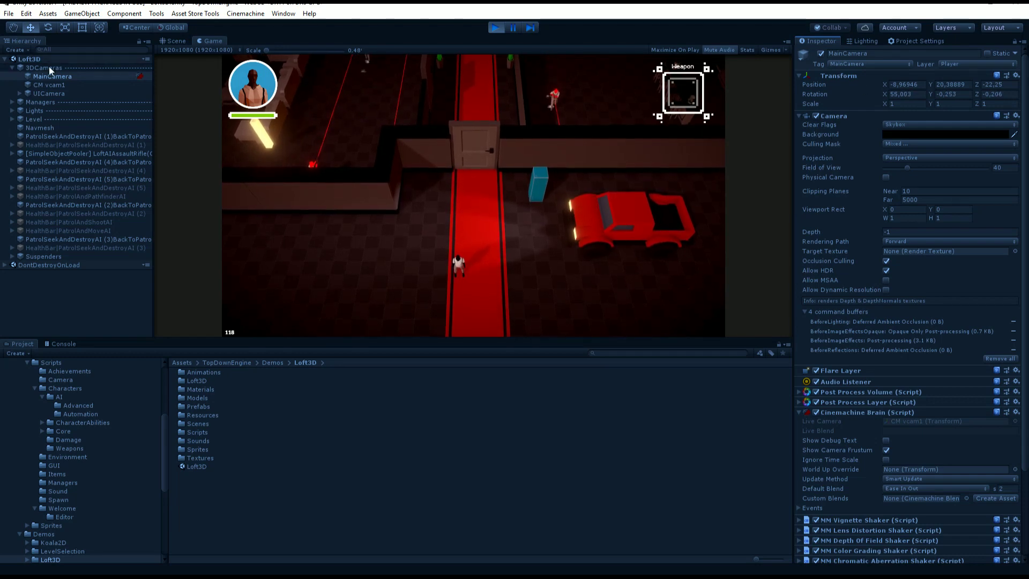
left_click(176, 41)
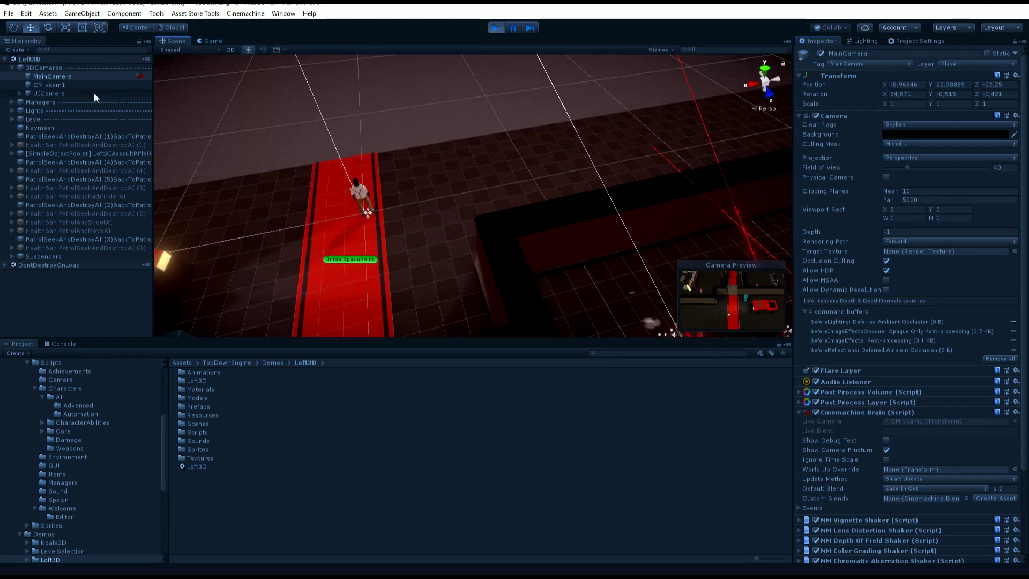
double_click(51, 76)
left_click_drag(439, 204, 349, 228)
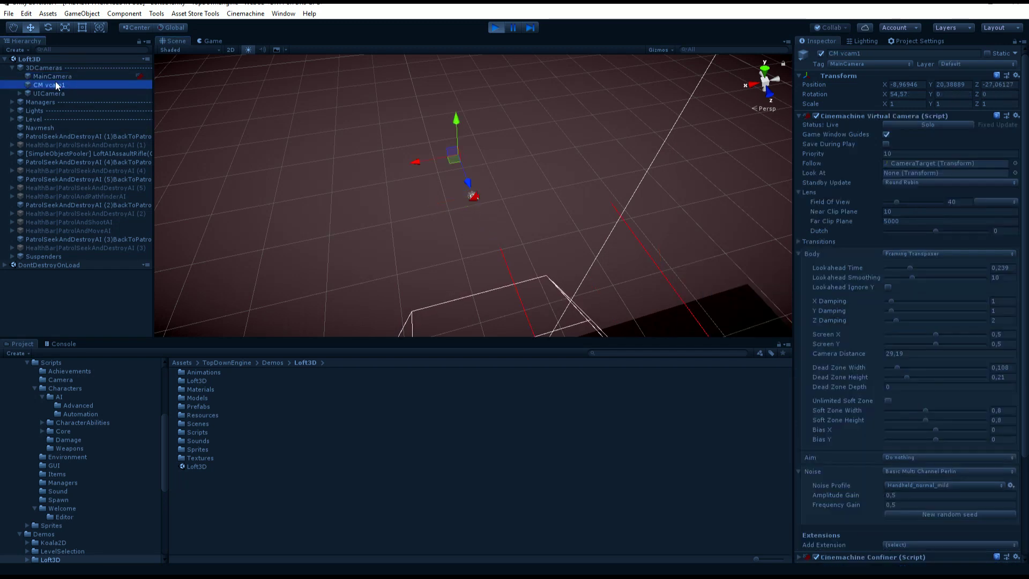
left_click_drag(416, 161, 384, 173)
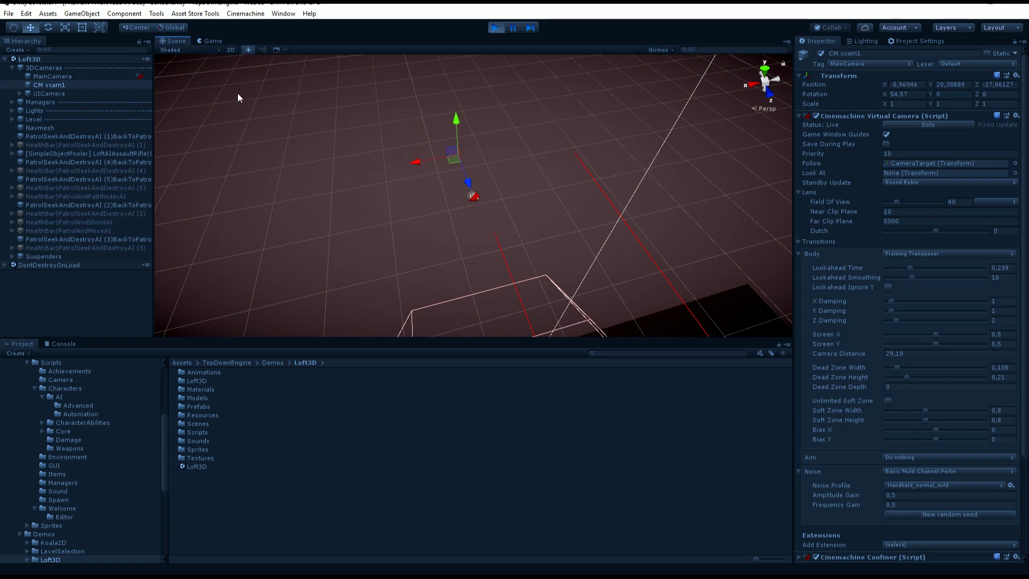
- Back in the Game view, set CM vcam1's Field Of View to 40
left_click(206, 40)
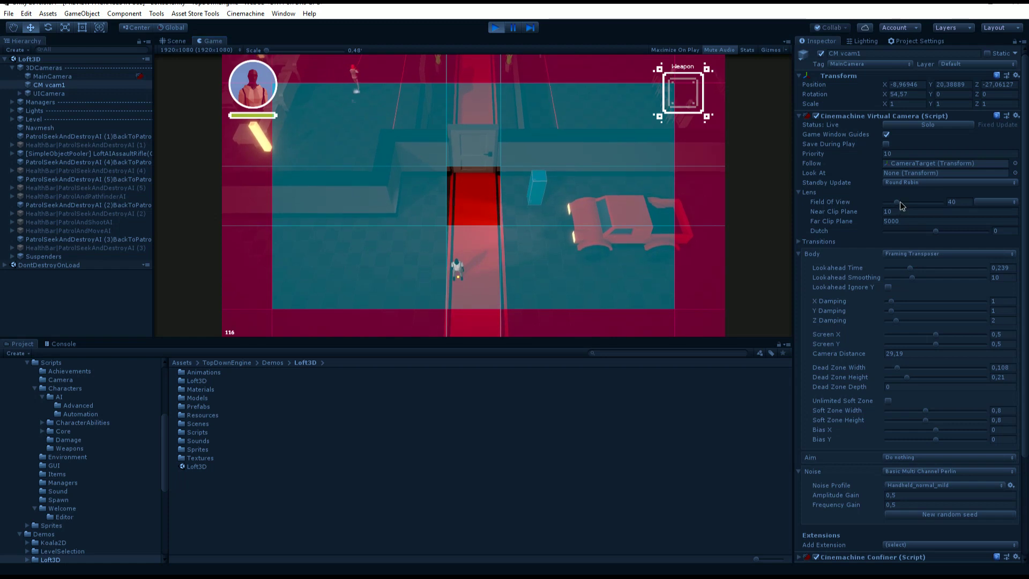
mouse_move(900, 201)
left_mouse_down()
mouse_move(916, 203)
mouse_move(894, 205)
left_mouse_up()
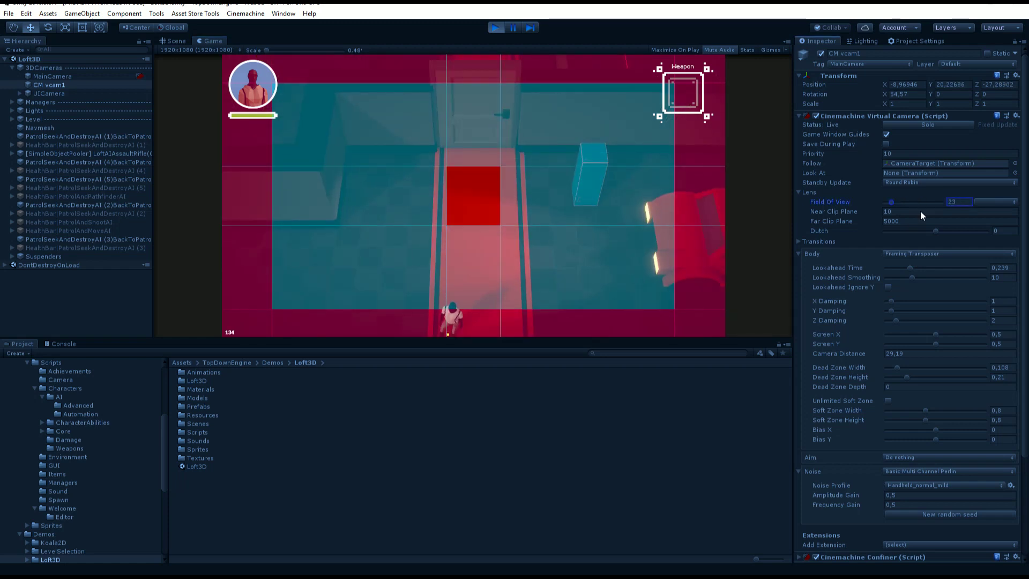
left_click(960, 202)
type("40")
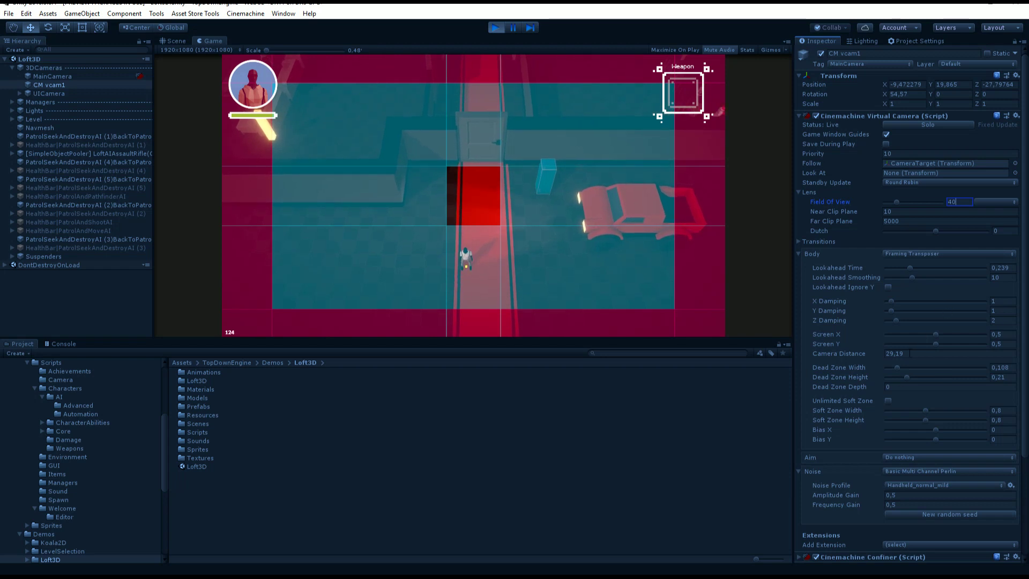
- Set the Framing Transposer's Camera Distance to 20 and Screen X to 0.5
left_click(928, 356)
type("20")
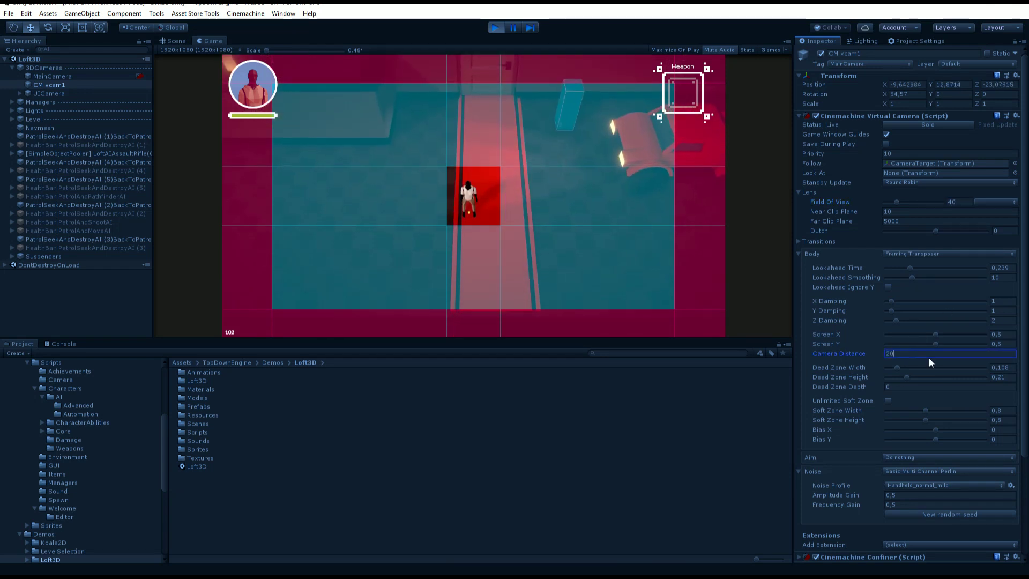
key("BackSpace")
key("BackSpace")
type("10")
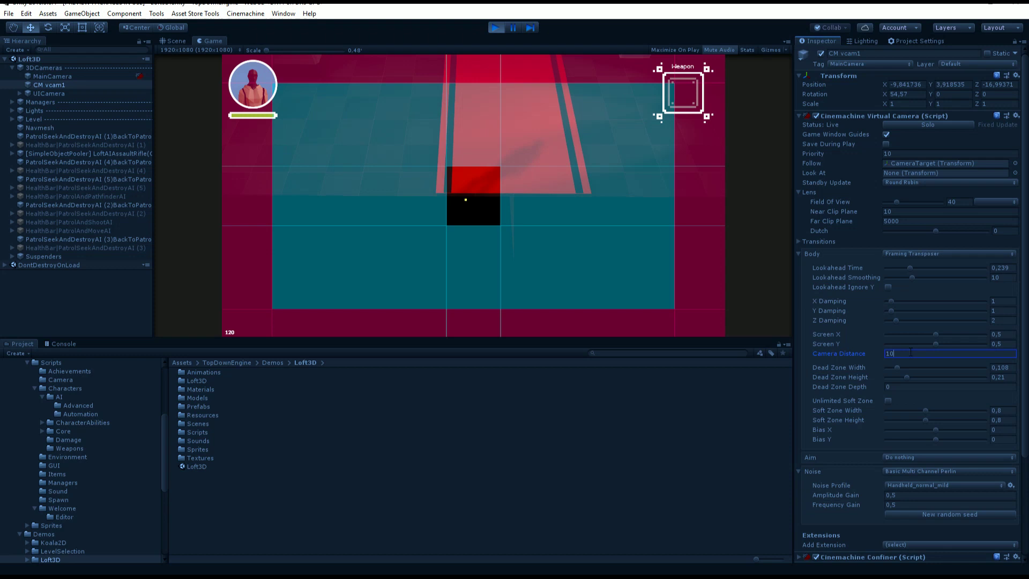
key("BackSpace")
key("BackSpace")
type("20")
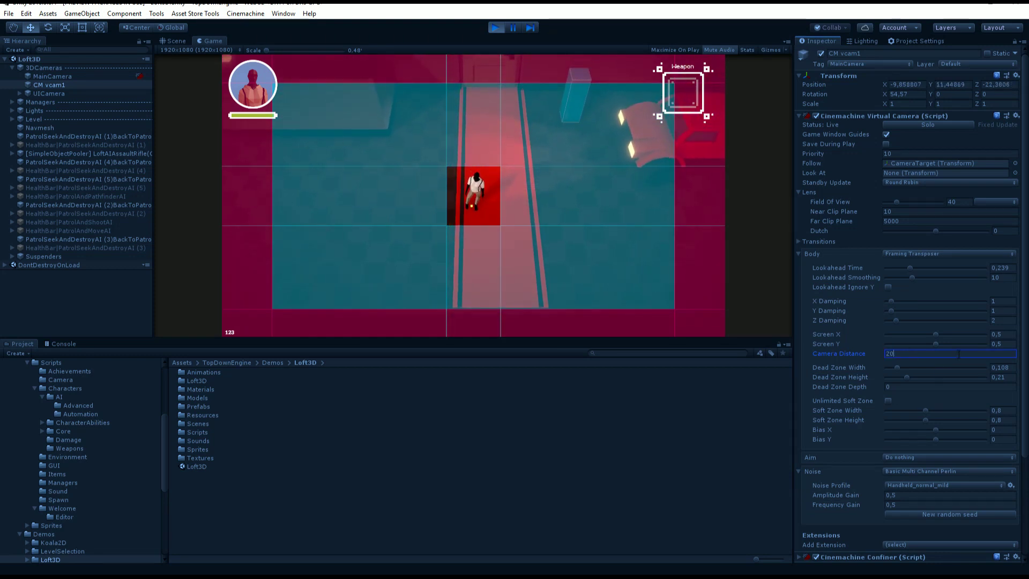
mouse_move(935, 334)
left_mouse_down()
mouse_move(924, 336)
mouse_move(933, 336)
left_mouse_up()
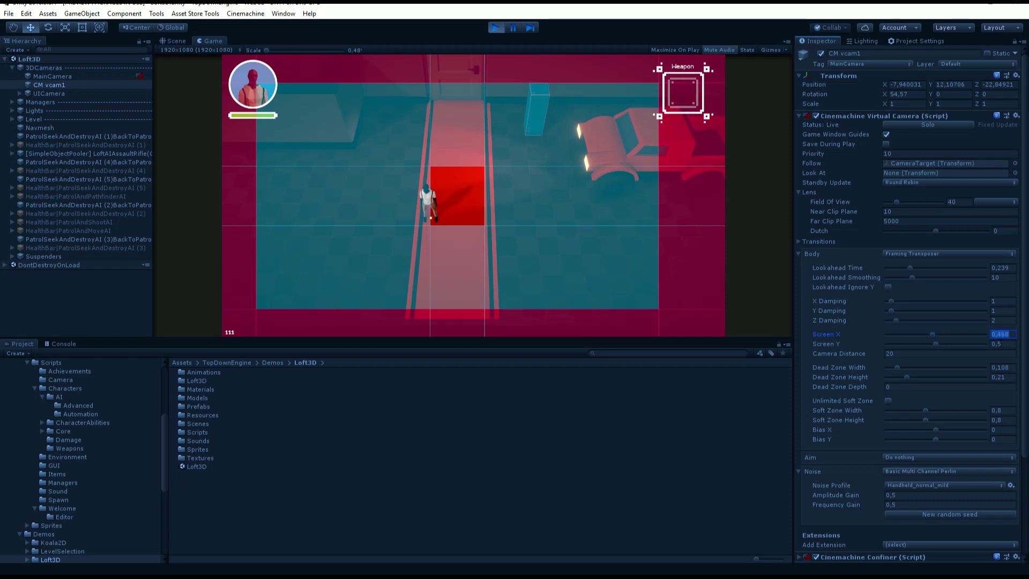
type(".5")
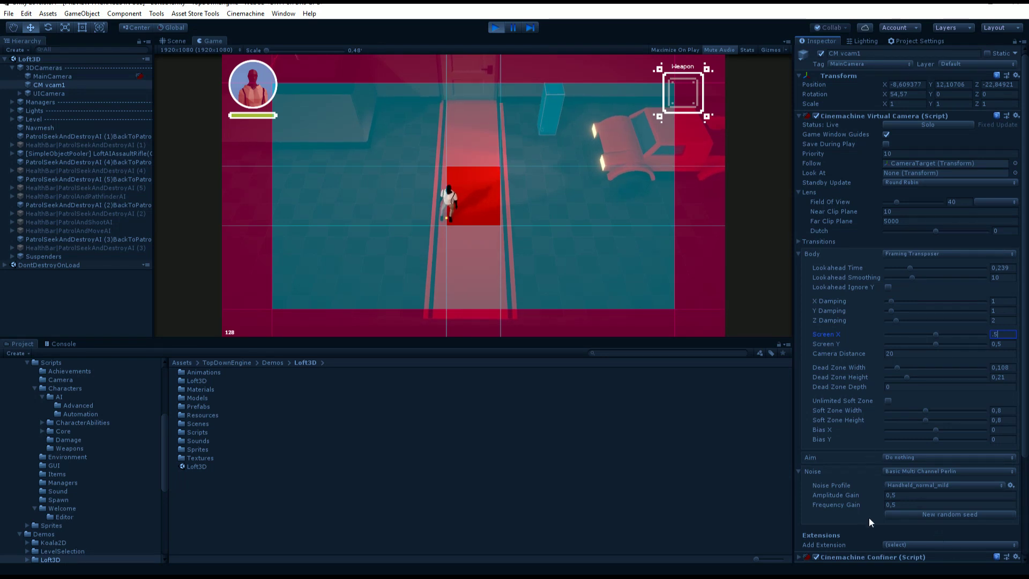
left_click(905, 503)
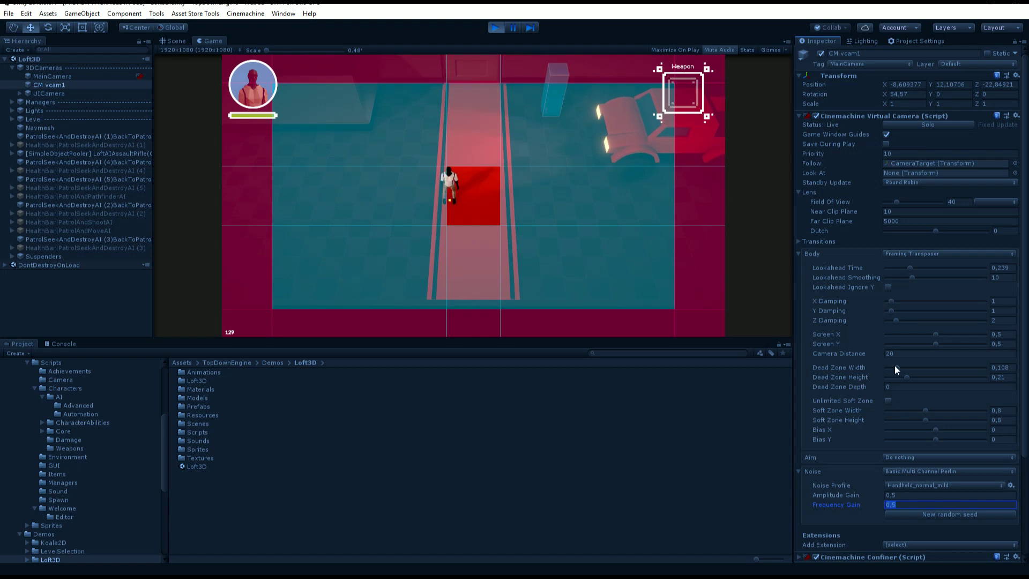
- Widen the dead zone width to 0.455 and run the player left and right to test
left_click_drag(899, 367, 932, 368)
left_click(613, 246)
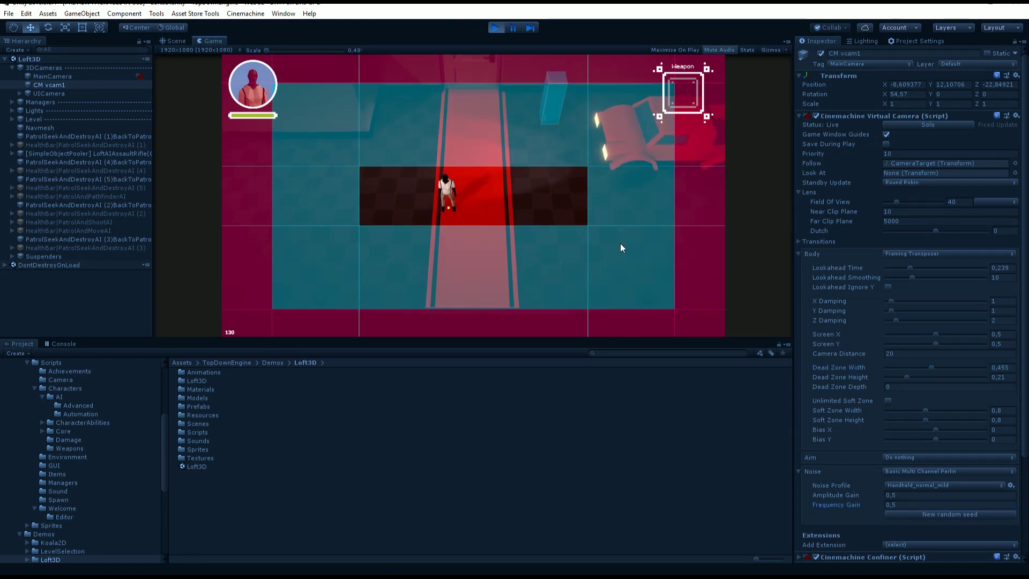
key("d")
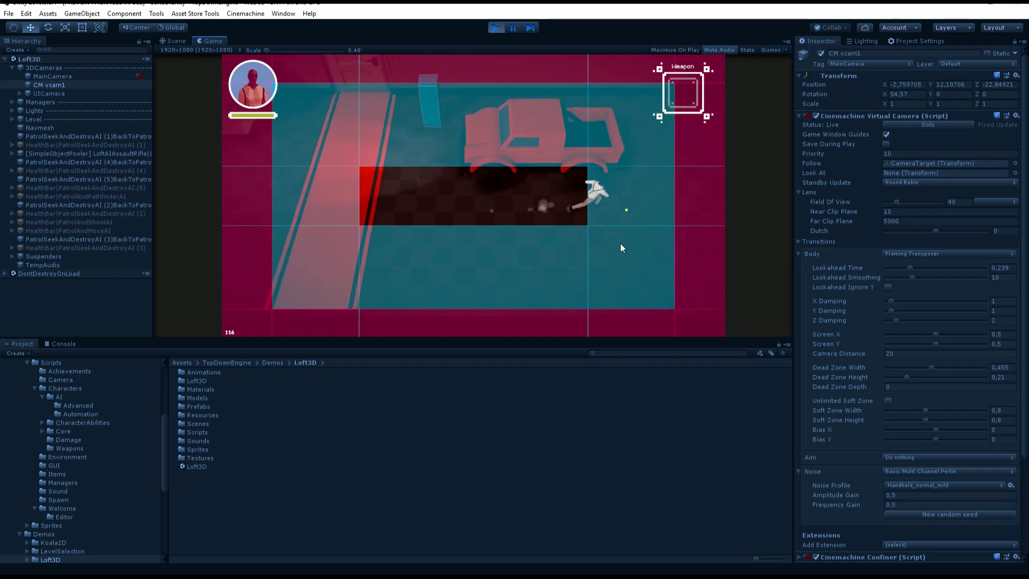
key("a")
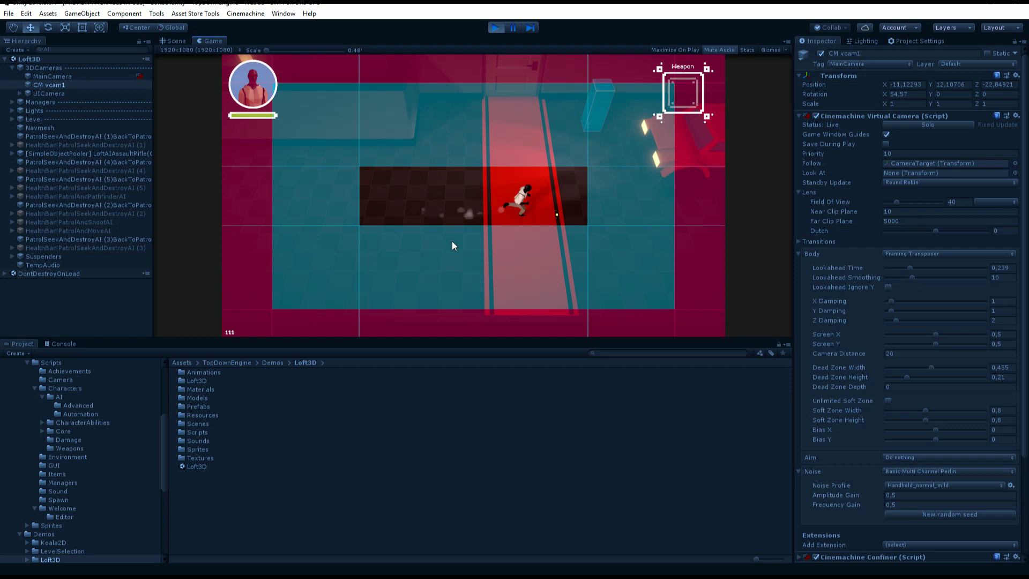
key("d")
key("a")
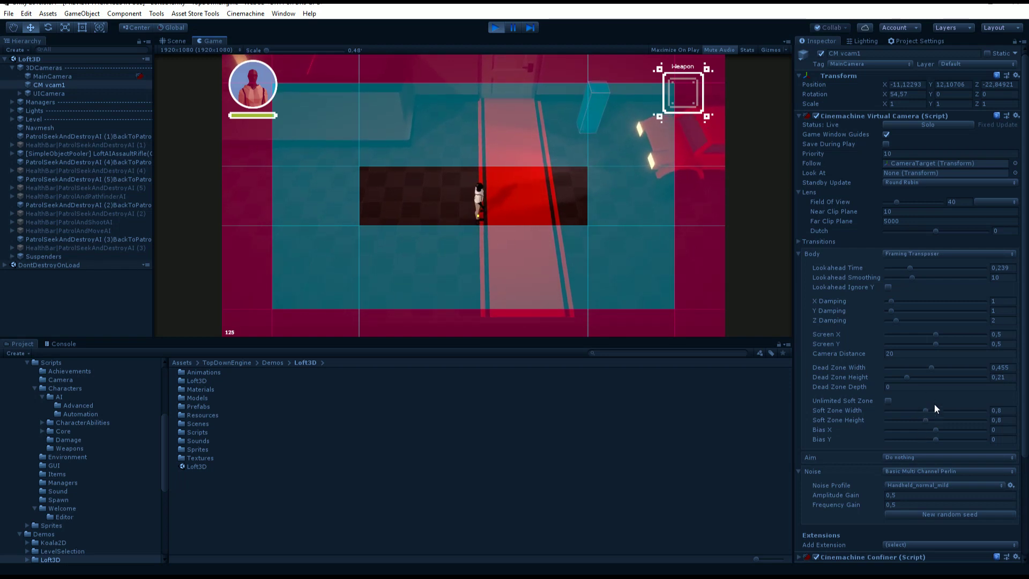
- Narrow the dead zone width to 0.042, test the follow, then stop play mode
left_click_drag(931, 369, 891, 375)
left_click(586, 243)
key("d")
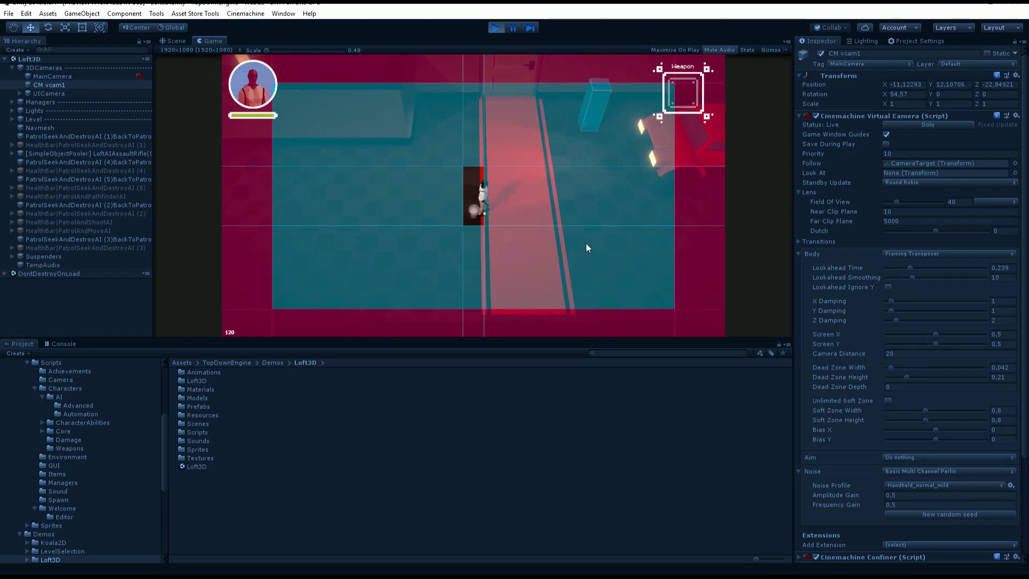
key("a")
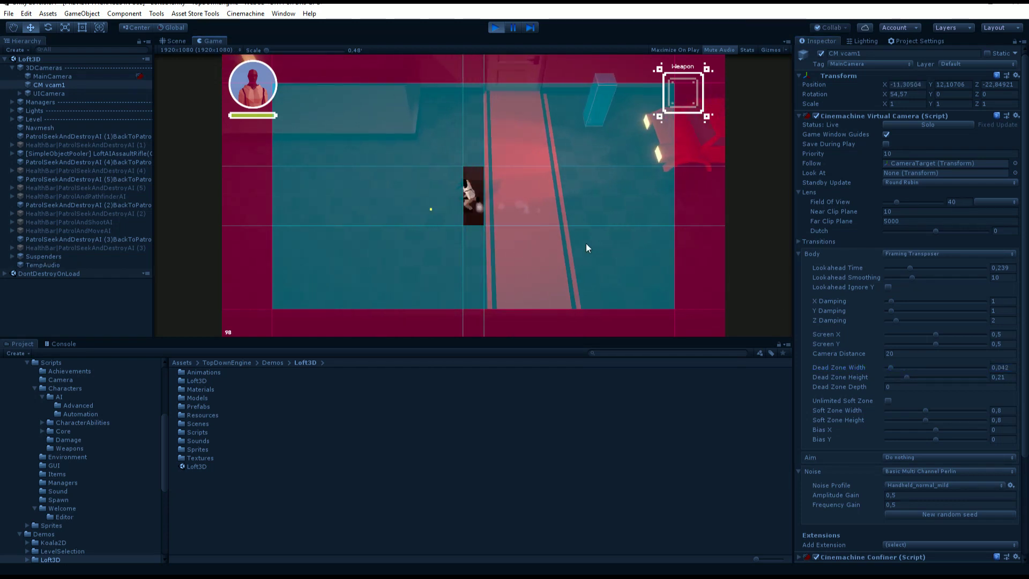
key("d")
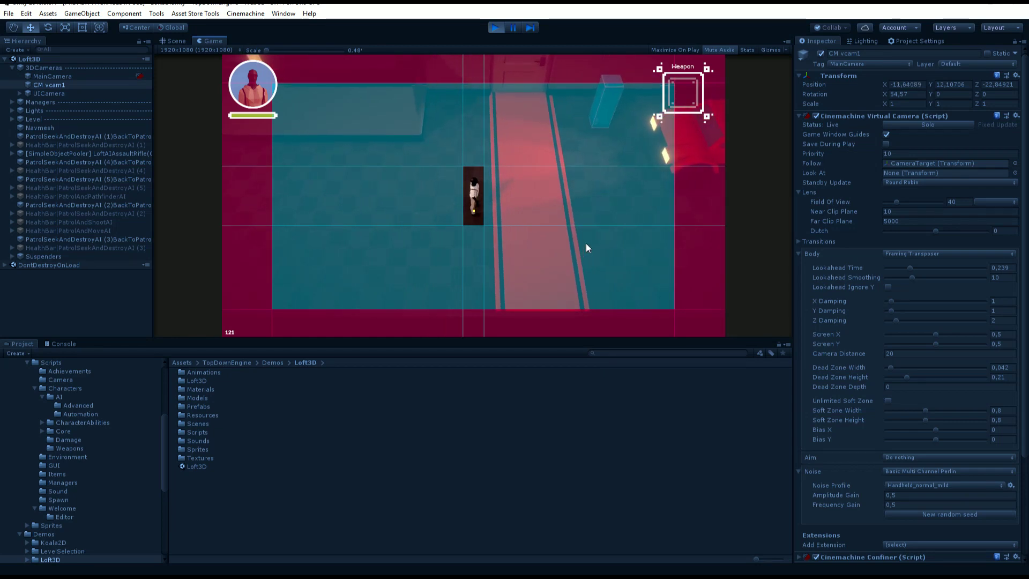
key("ctrl+p")
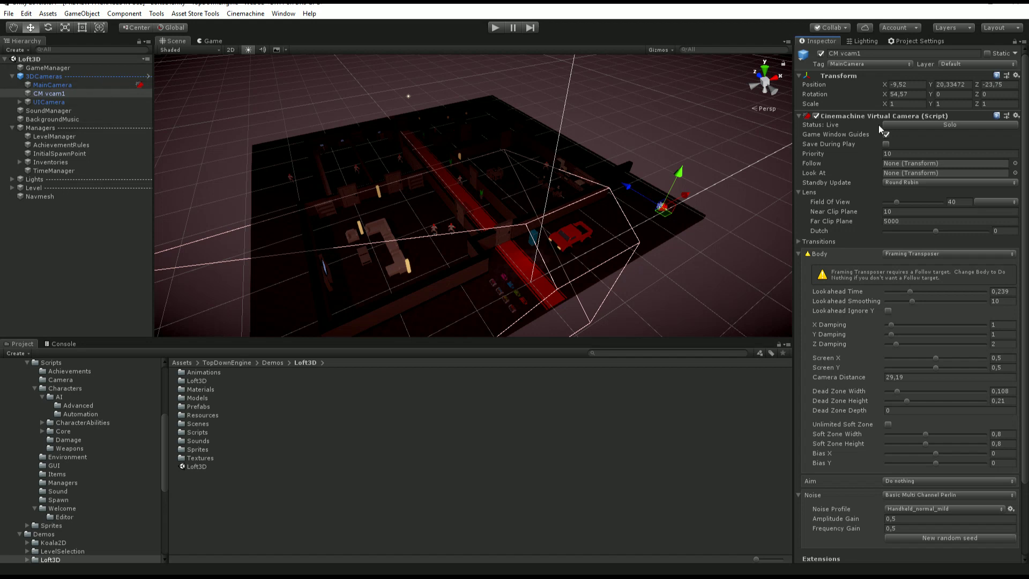
- Fold the Cinemachine Virtual Camera component and expand the Cinemachine Confiner
left_click(851, 117)
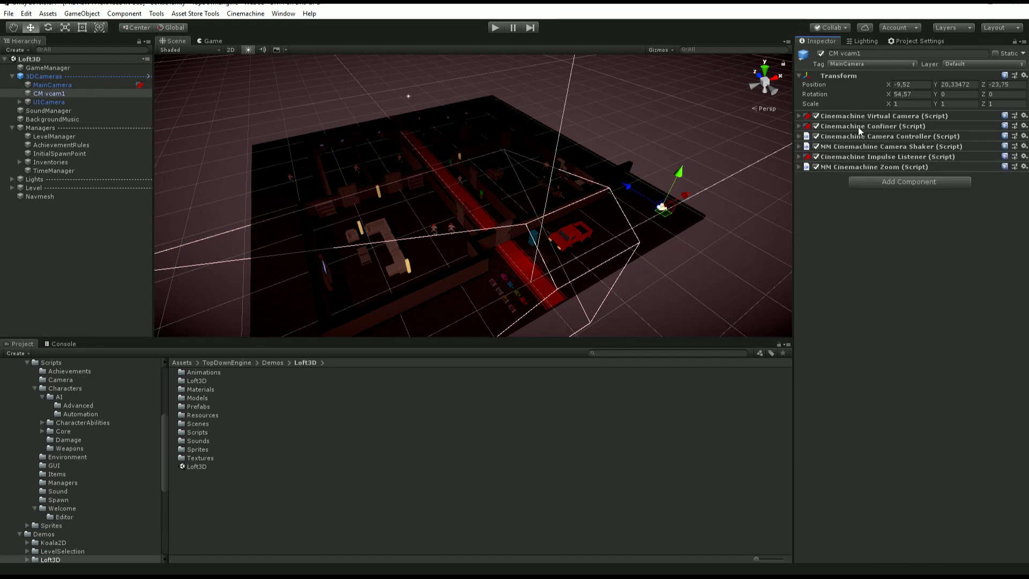
left_click(857, 127)
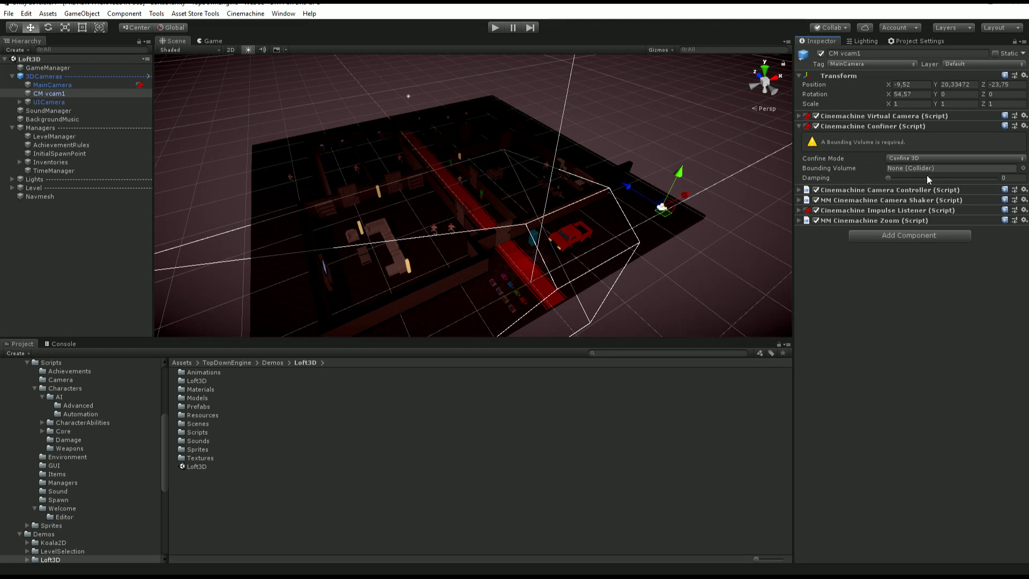
- Play the game, then ping LevelManager from the Bounding Volume field and frame its Box Collider in the Scene view
left_click(496, 28)
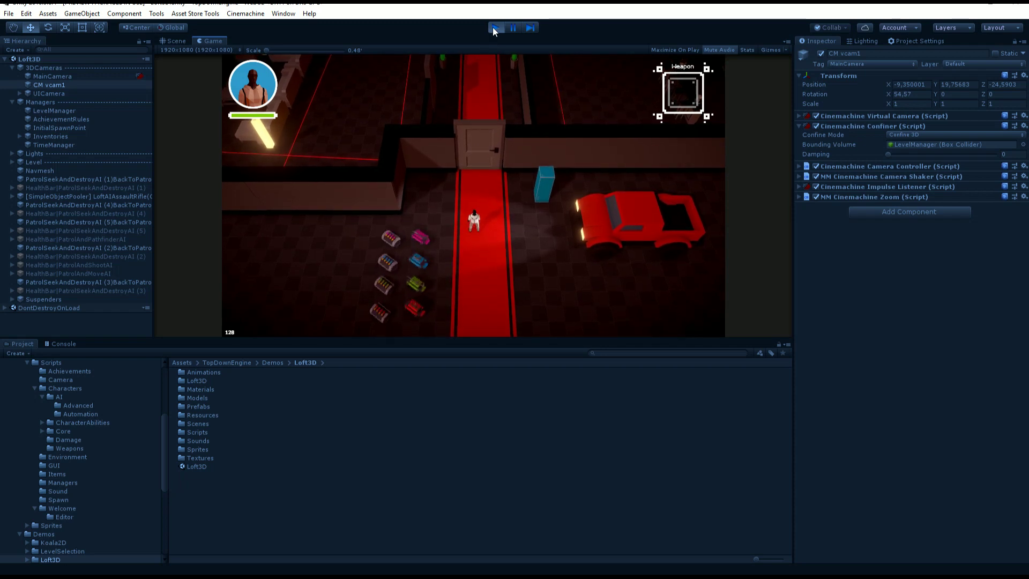
key("ctrl+1")
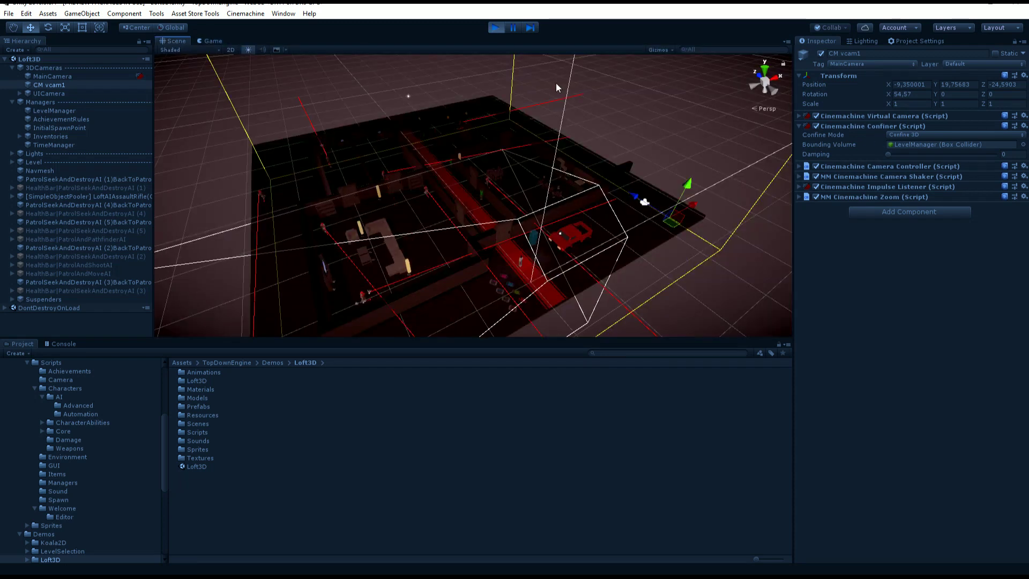
left_click(924, 148)
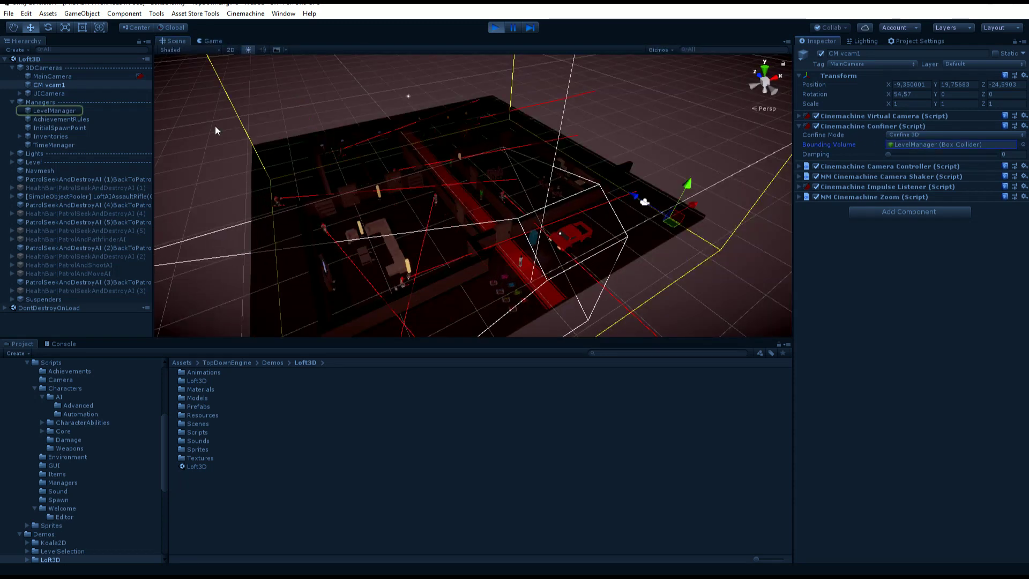
left_click(81, 111)
key("f")
left_click_drag(471, 176, 465, 197, "alt")
scroll(491, 213, "up", 5)
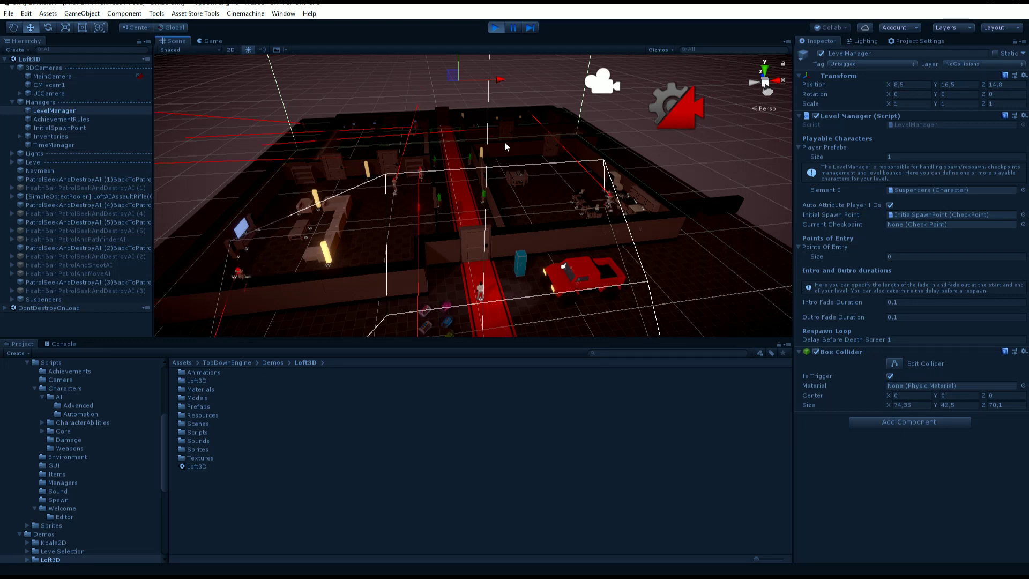
- Stop the game and set LevelManager's Box Collider size X and Z to 10
left_click(496, 28)
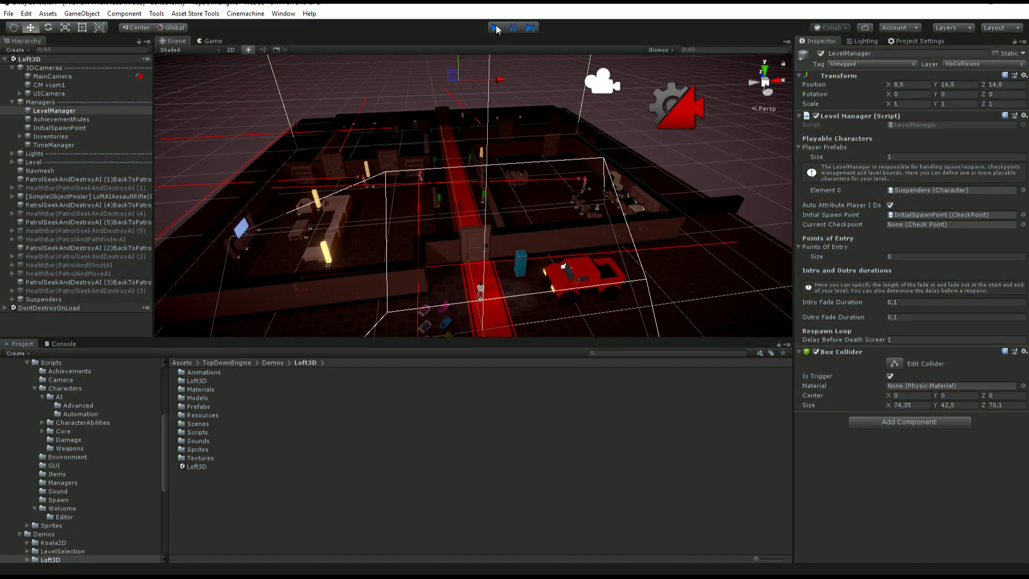
scroll(545, 162, "down", 6)
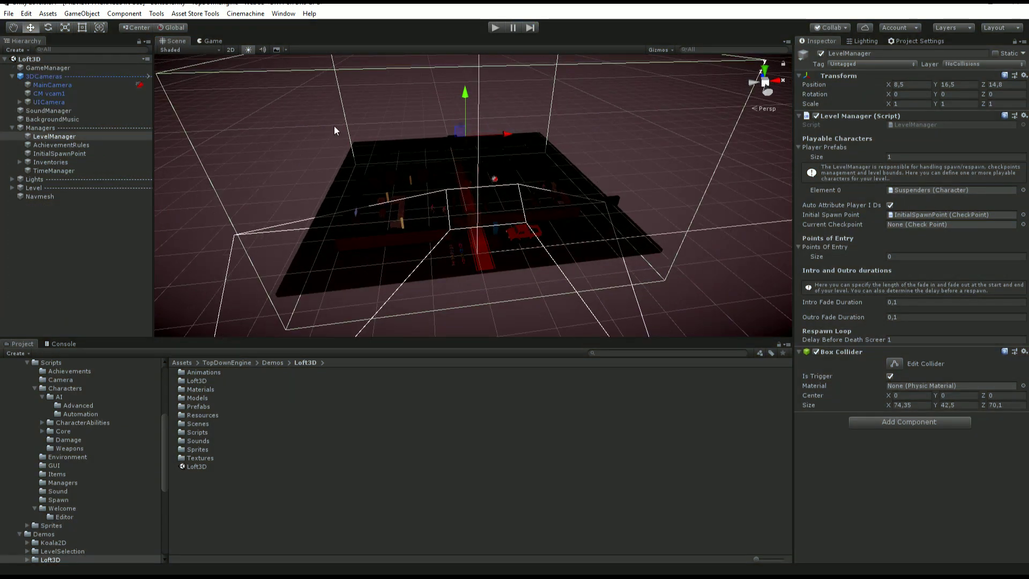
left_click_drag(487, 144, 371, 241, "alt")
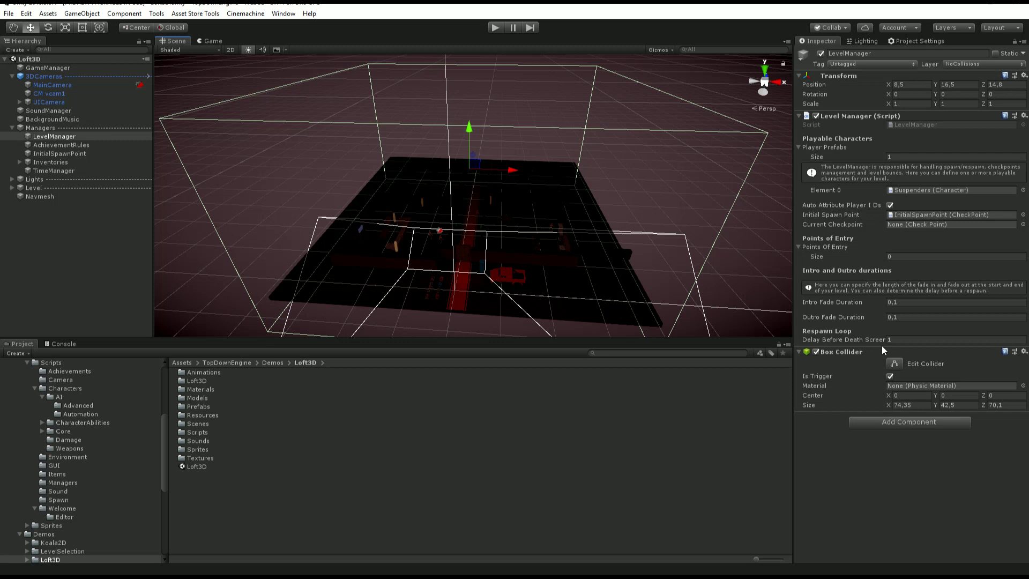
left_click(917, 406)
type("10")
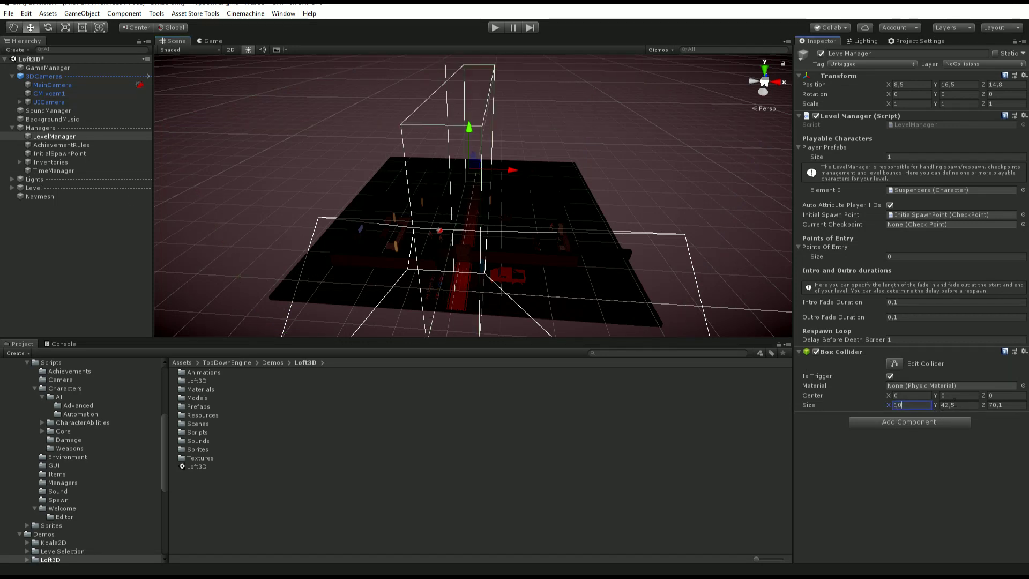
key("Tab")
key("Tab")
type("10")
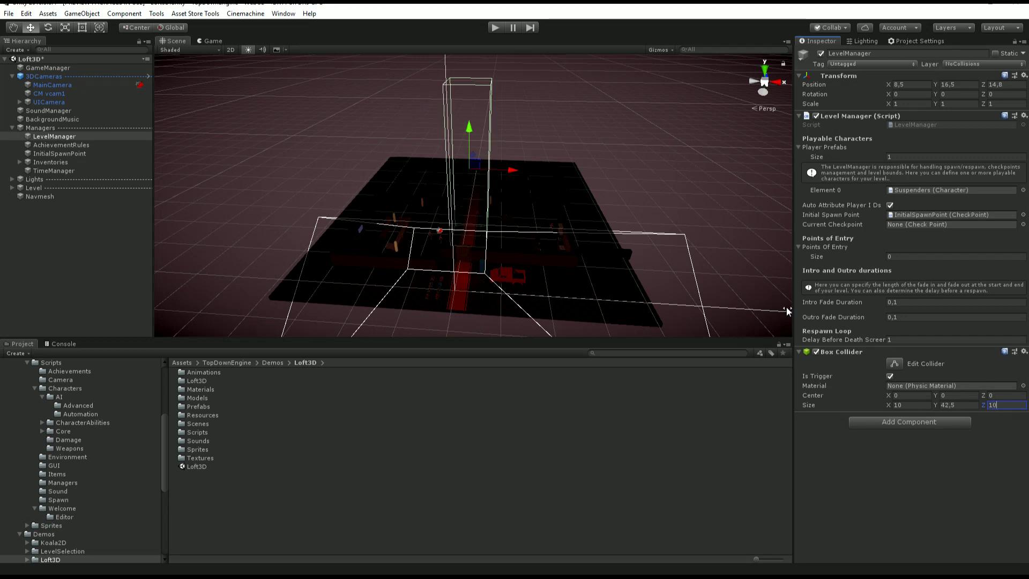
- Shift the collider centre X to -0.86 and move LevelManager to the level's edge
left_click_drag(578, 213, 736, 291, "alt")
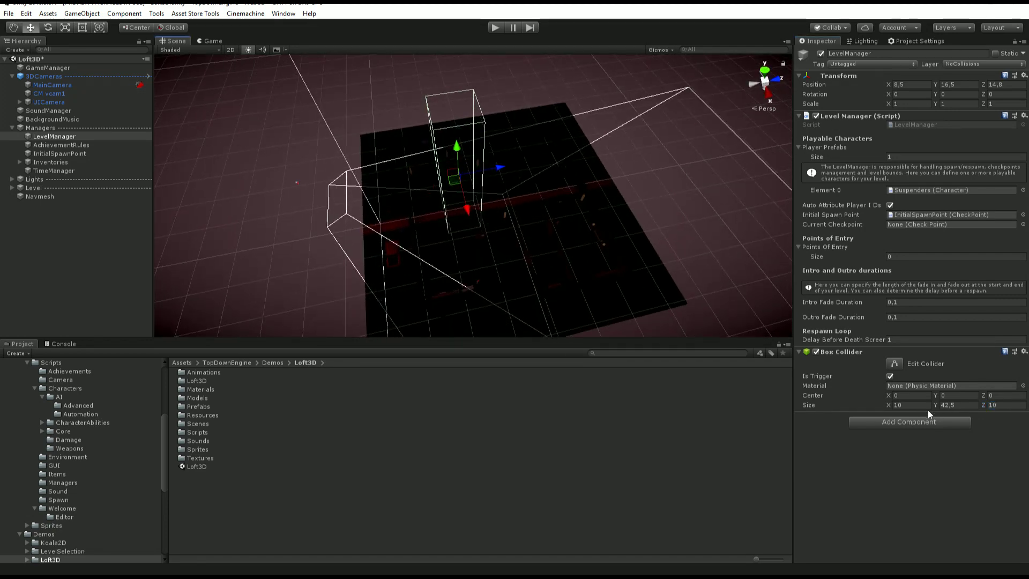
left_click_drag(889, 396, 874, 401)
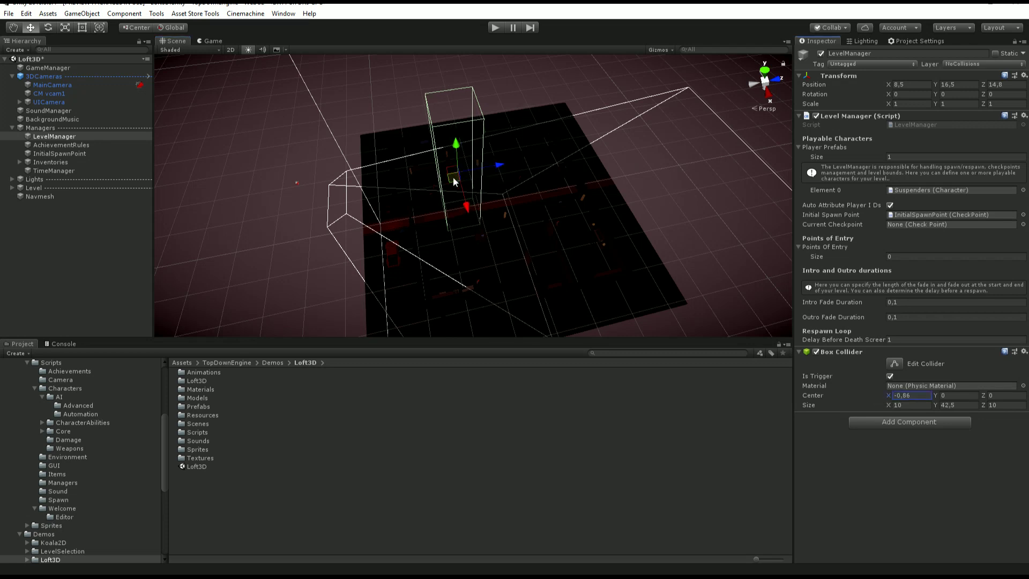
left_click_drag(452, 180, 377, 188)
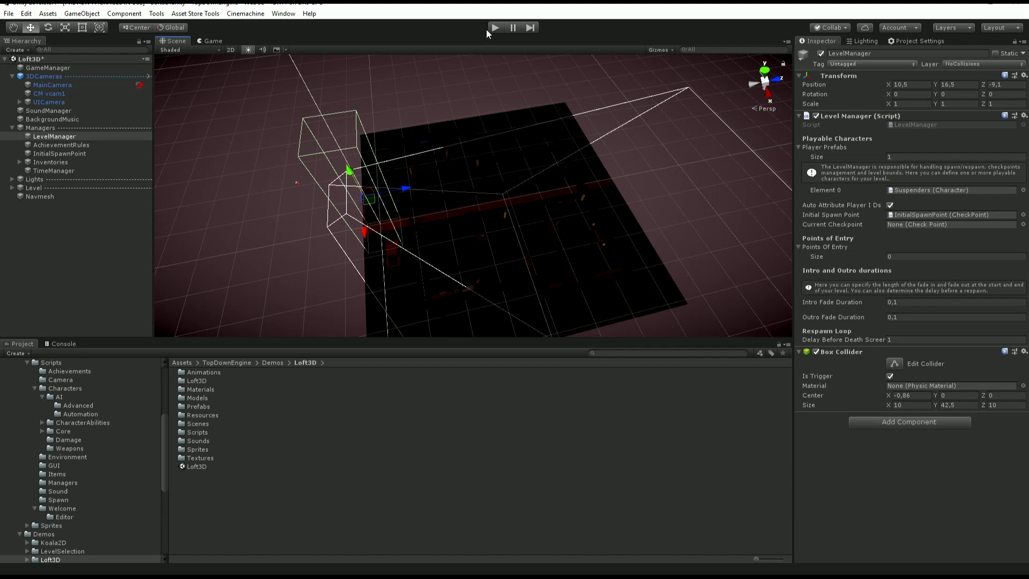
- Start the game and walk the character left, right, then up through the door past the enemies
left_click(501, 27)
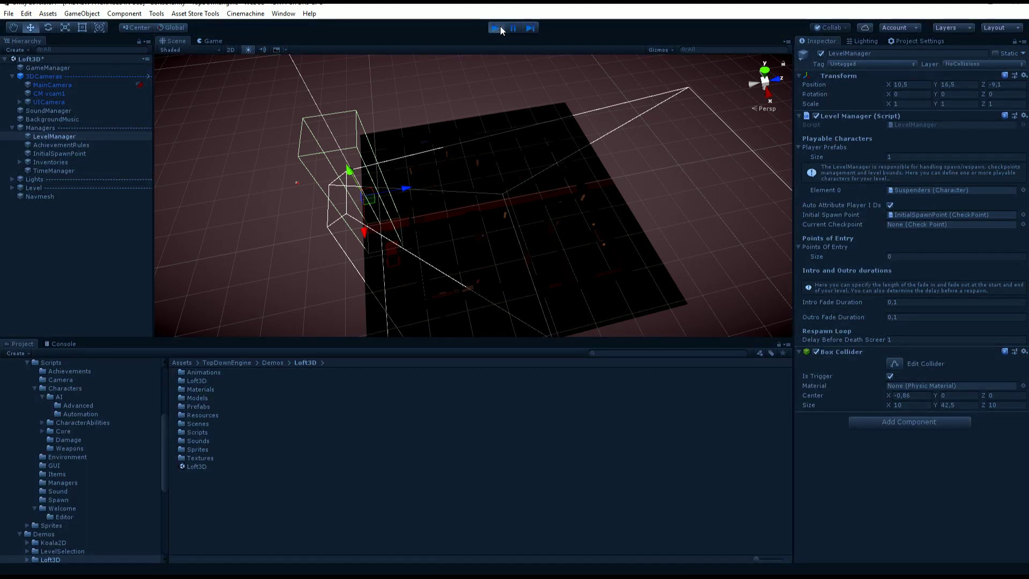
key("a")
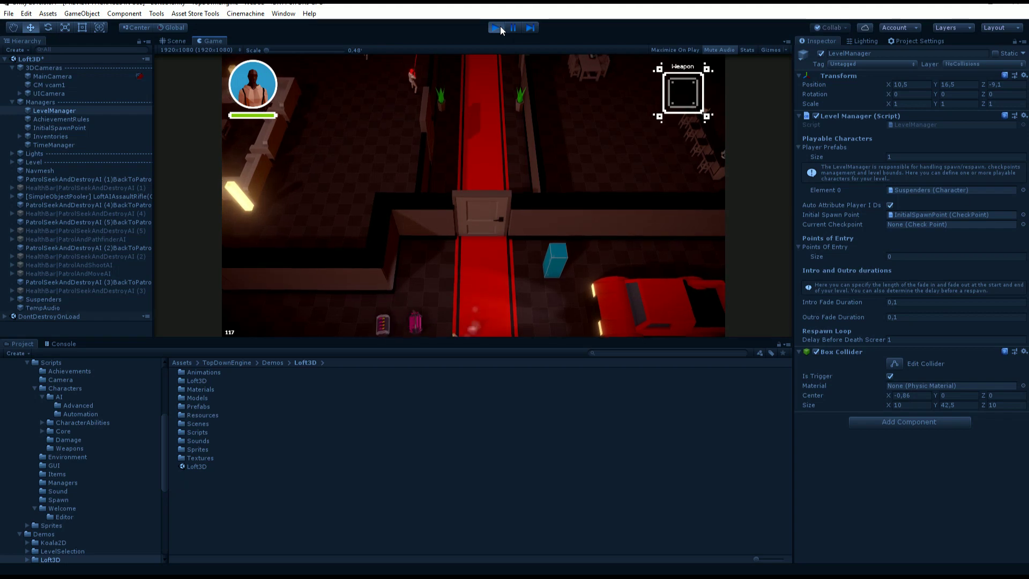
key("d")
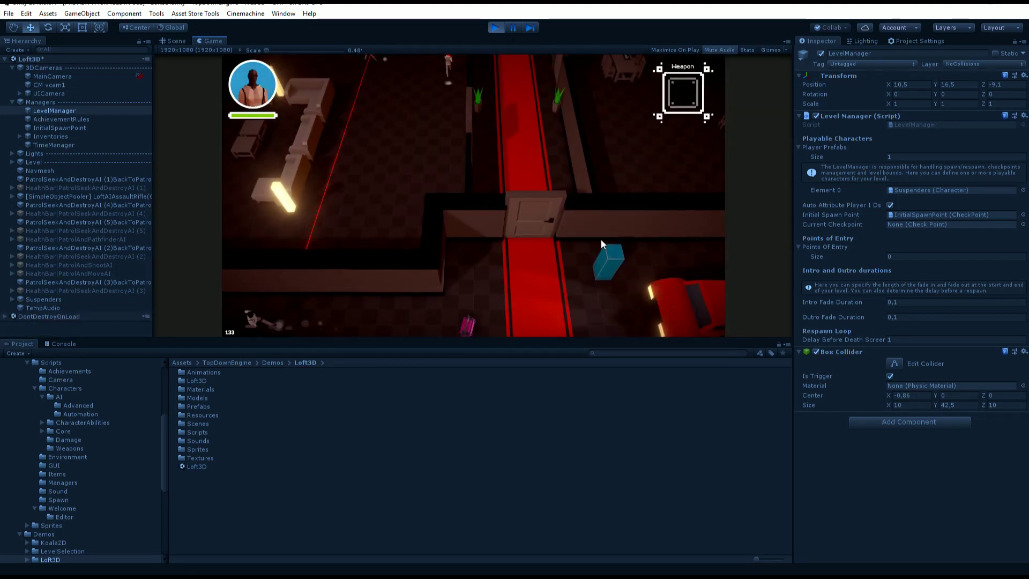
key("w")
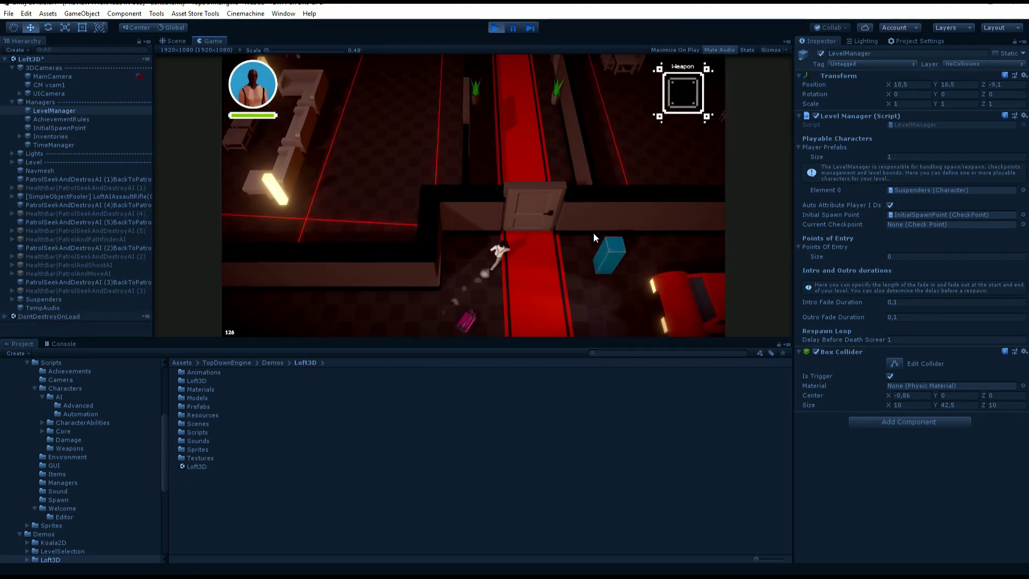
key("w")
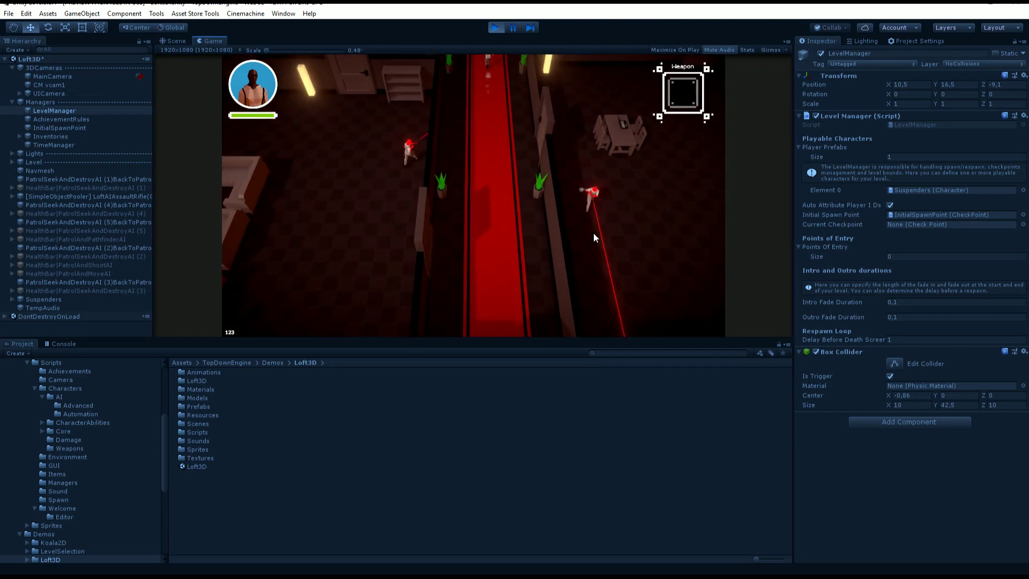
- Orbit around the level in the Scene view, then stop the game
left_click(187, 41)
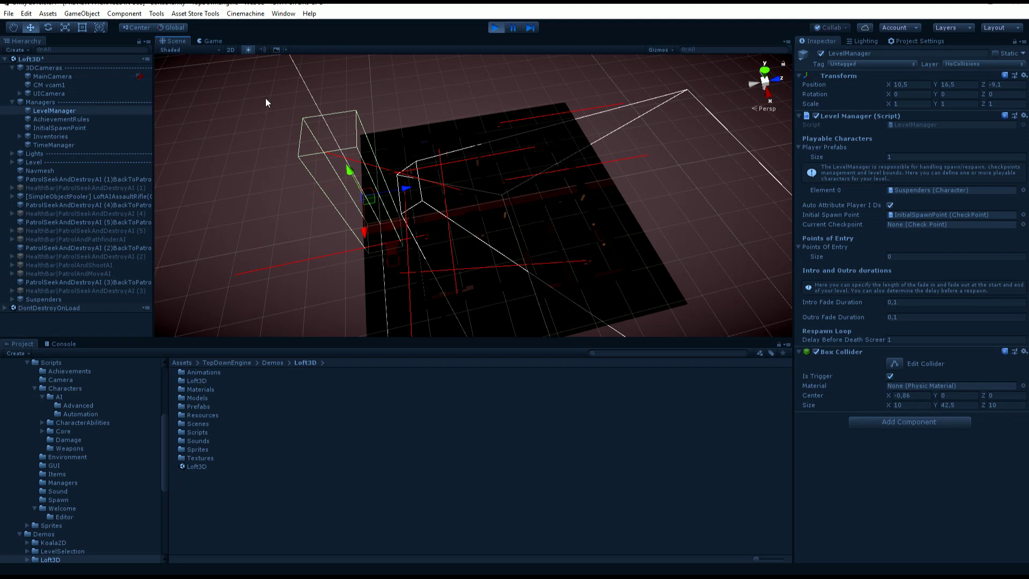
left_click_drag(265, 98, 590, 214, "alt")
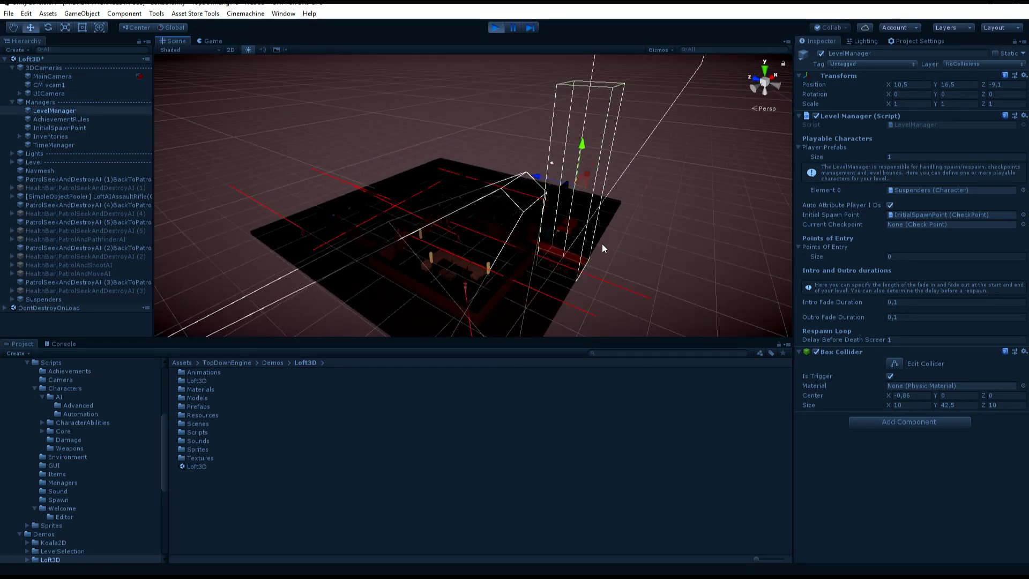
left_click(496, 28)
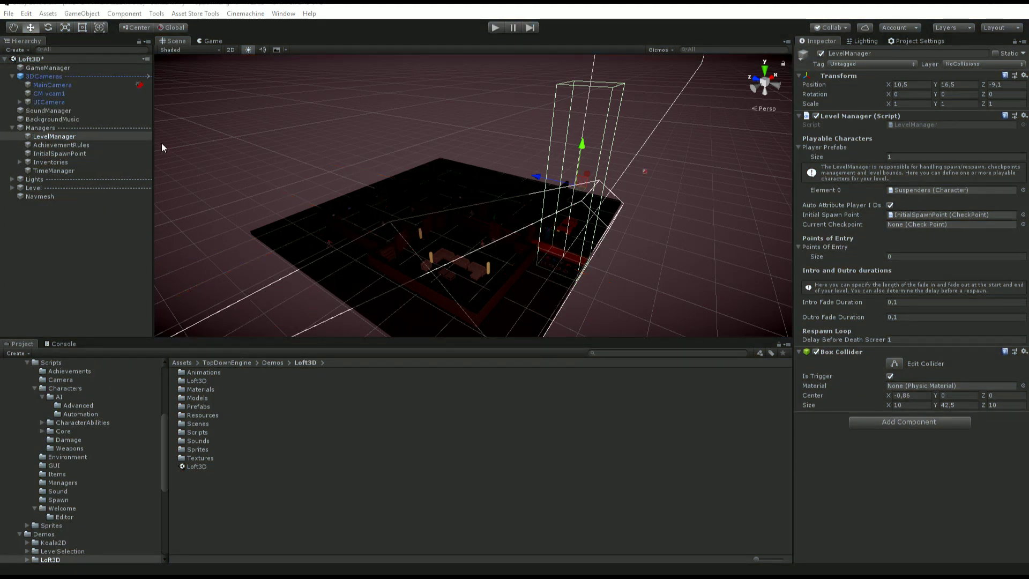
- Select CM vcam1 and review its Camera Controller, Camera Shaker, Zoom and Impulse Listener components, folding them back afterwards
left_click(55, 93)
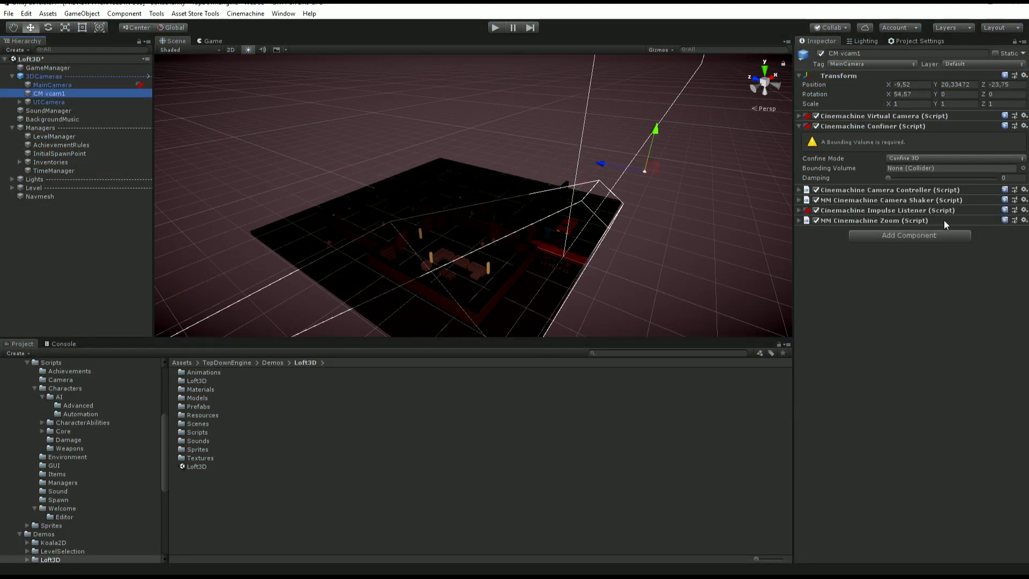
left_click(856, 127)
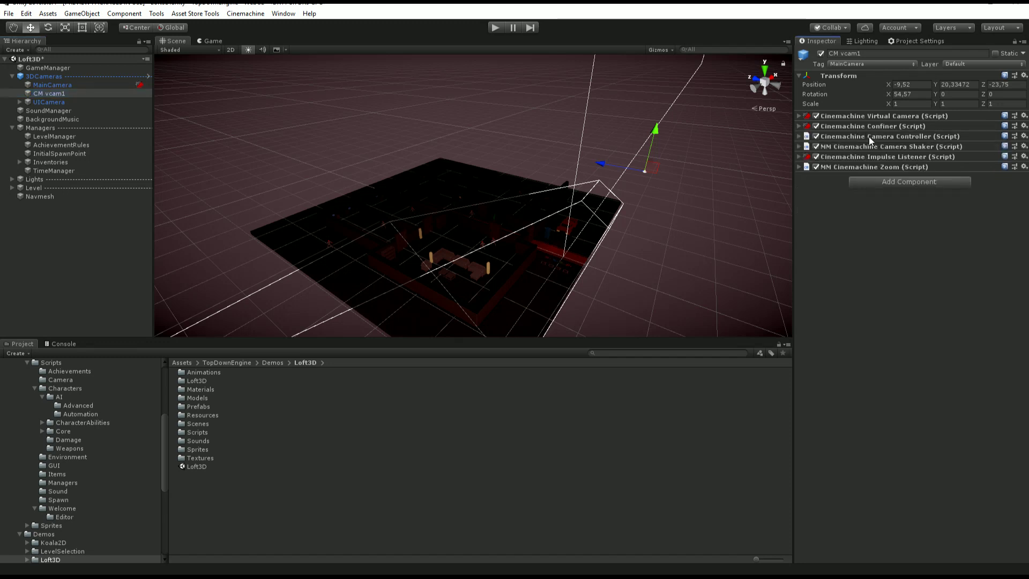
left_click(869, 136)
left_click(892, 146)
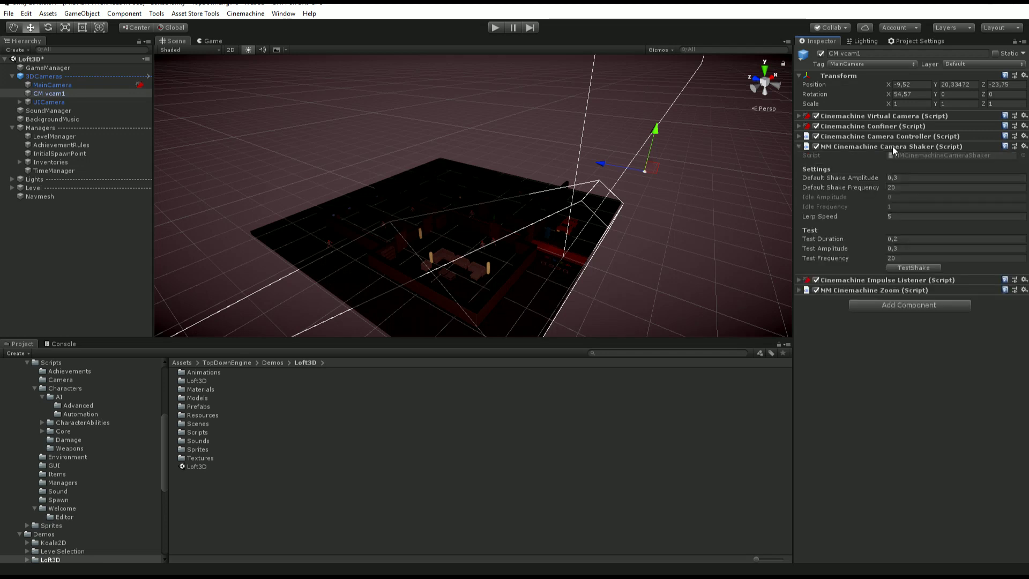
left_click(863, 291)
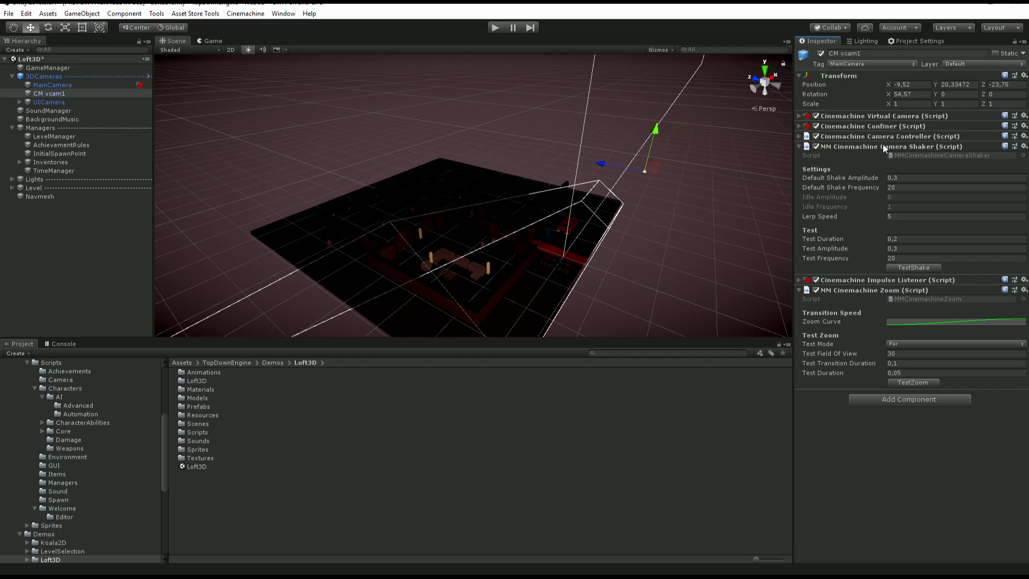
left_click(884, 280)
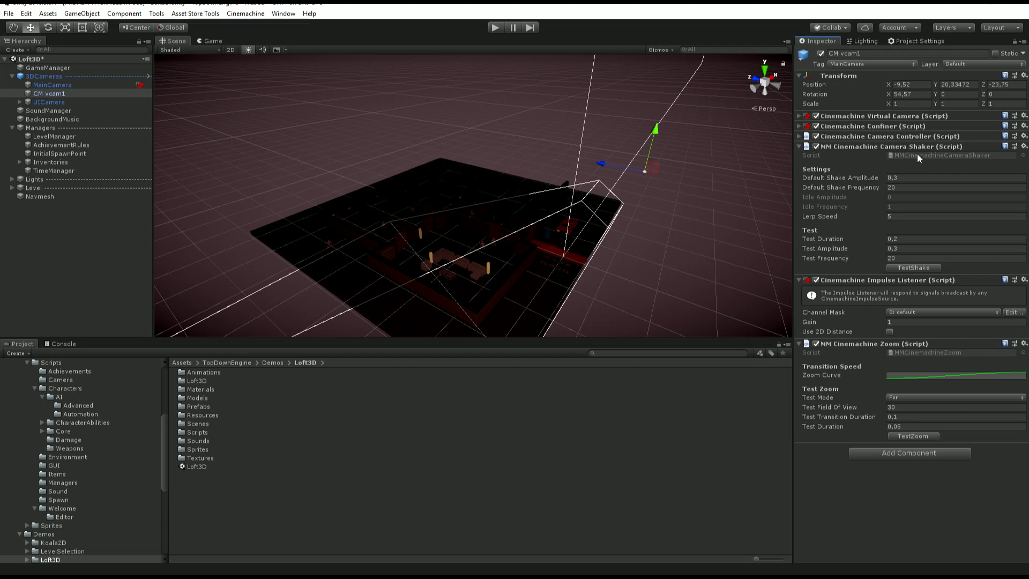
left_click(883, 147)
left_click(878, 157)
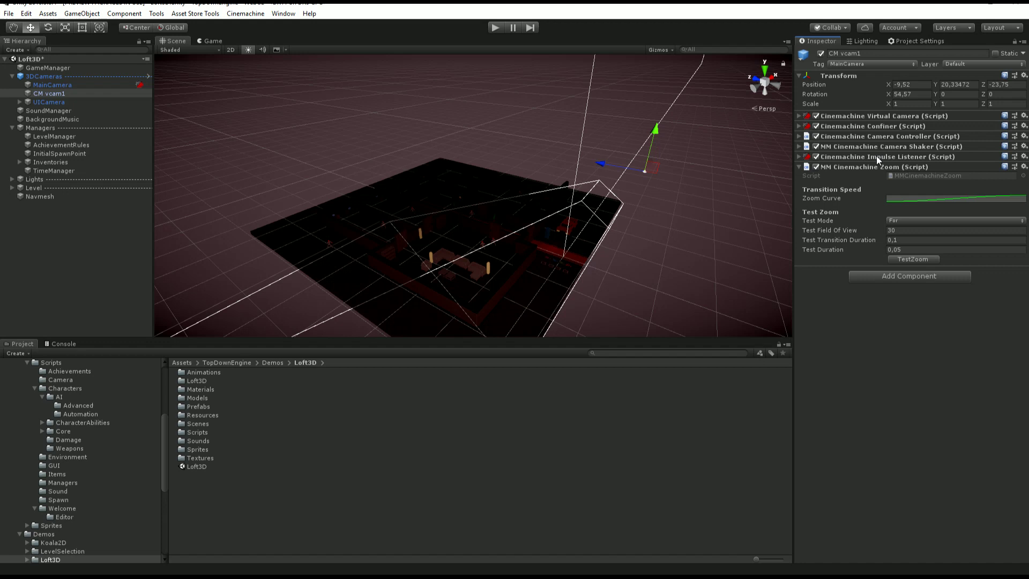
left_click(864, 165)
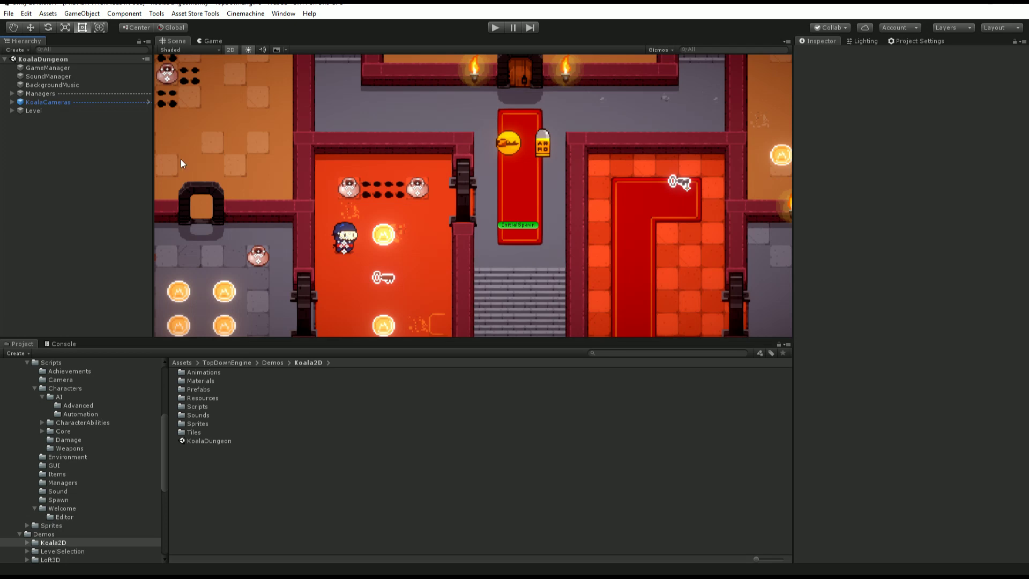
- Select MainCamera under KoalaCameras and check the 2D Pixel Perfect package in Package Manager
left_click(13, 102)
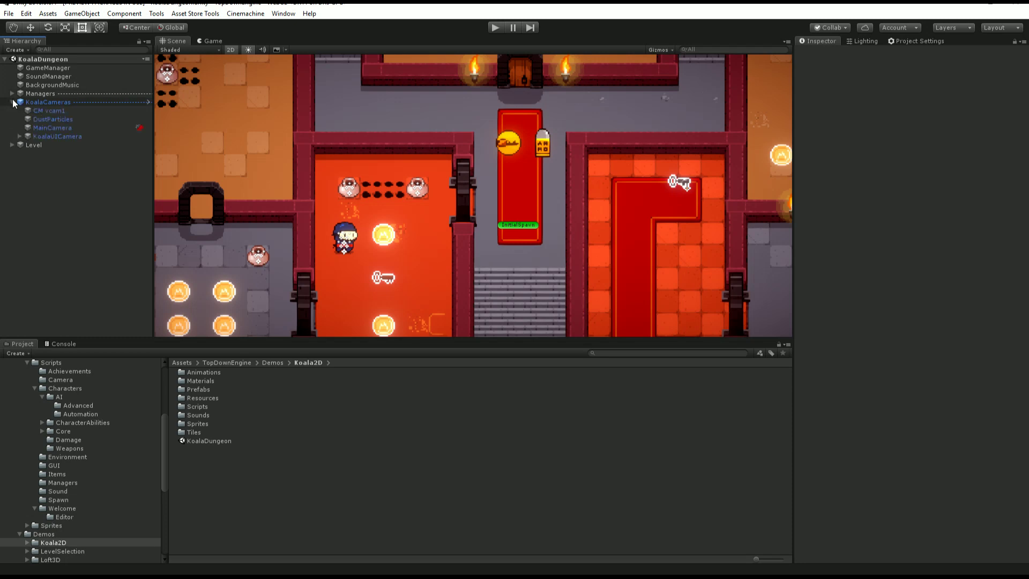
left_click(76, 130)
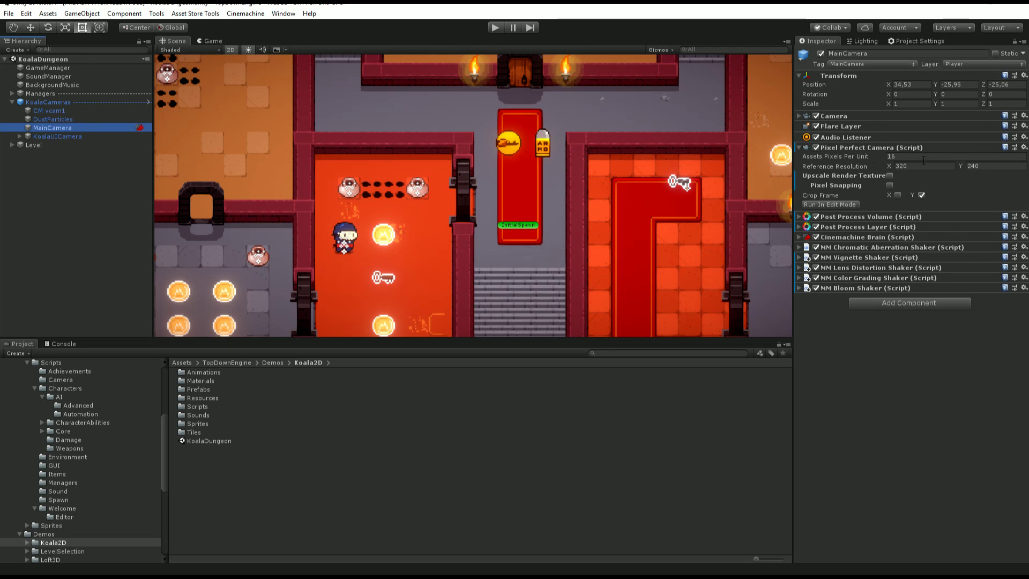
left_click(283, 13)
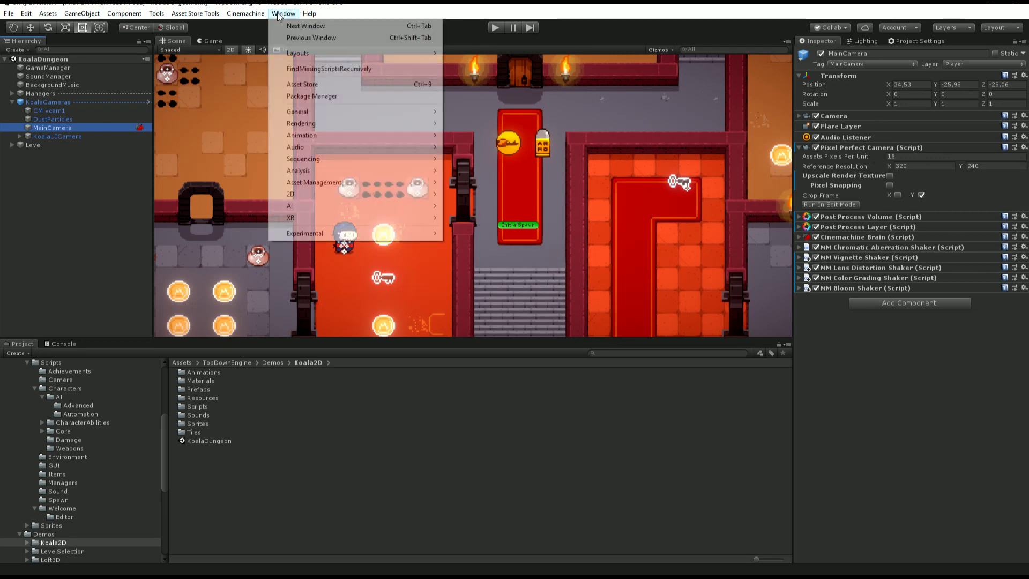
left_click(313, 97)
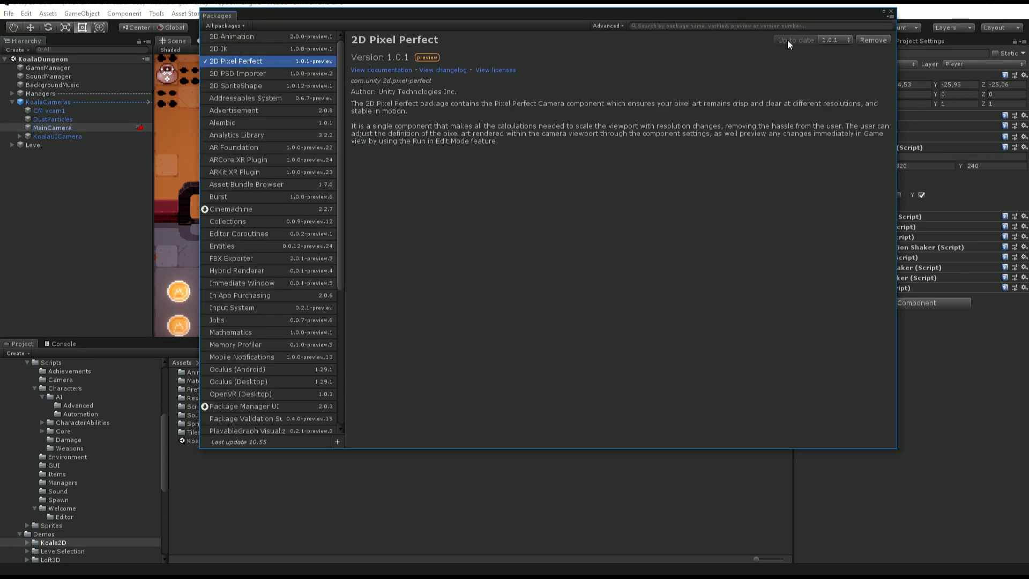
left_click(893, 9)
- Check the Pixel Perfect Camera's 16 pixels per unit and 320×240 reference resolution, then start the game
left_click(898, 158)
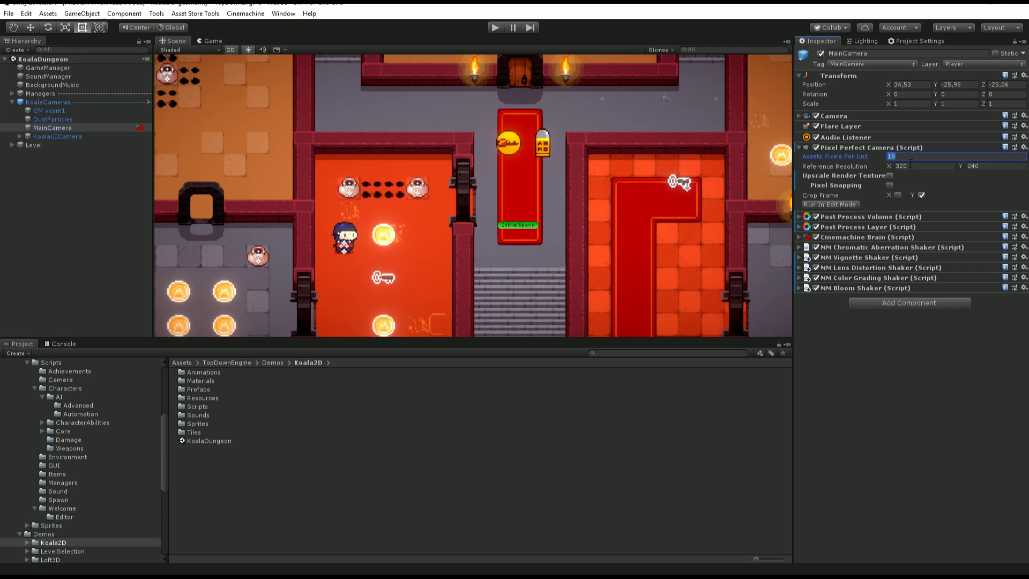
left_click(927, 168)
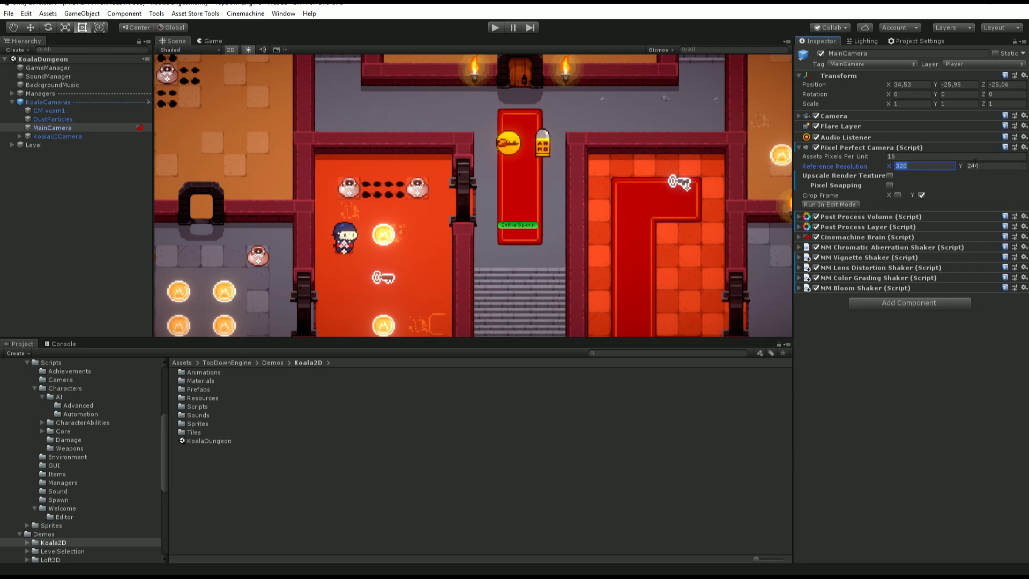
left_click(984, 167)
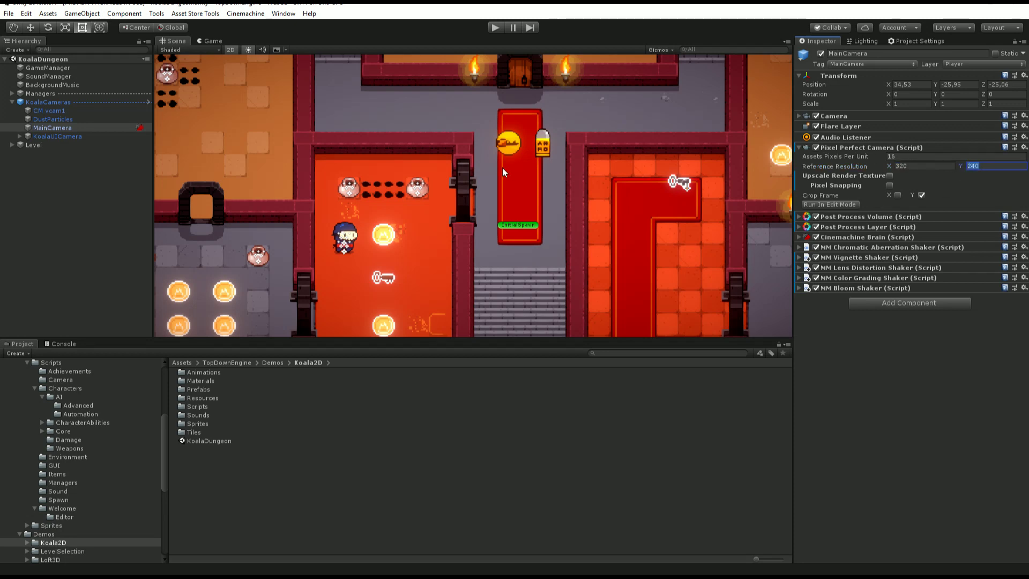
left_click(495, 28)
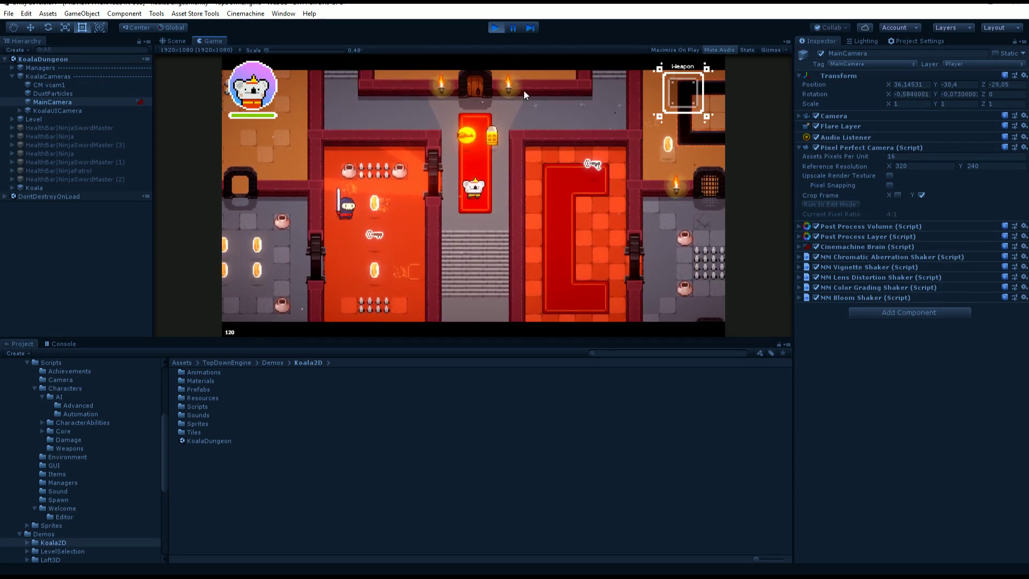
- Walk the koala right to the rifle, left through the dungeon and up the corridor, then stop the game
key("w")
key("d")
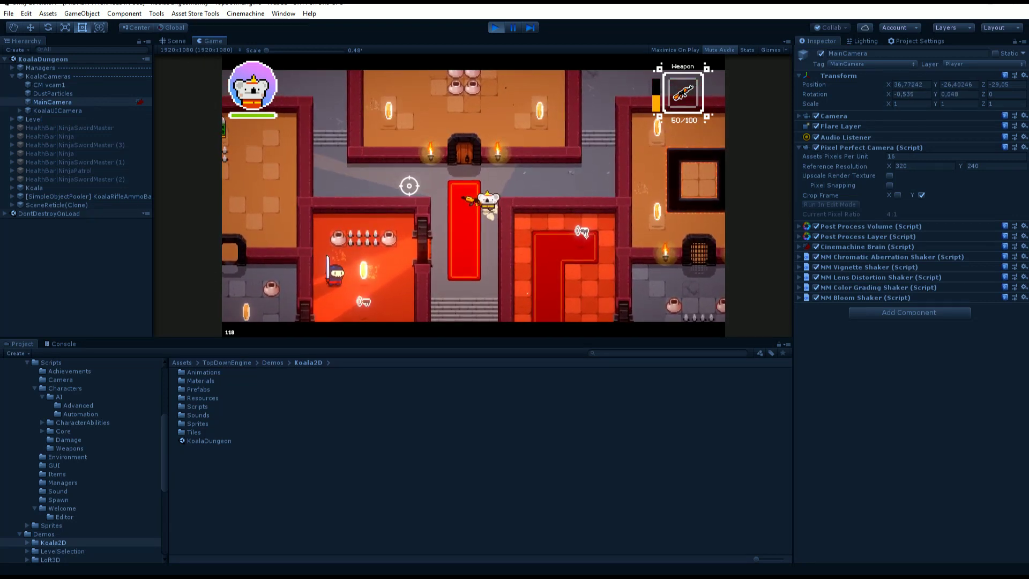
key("a")
key("w")
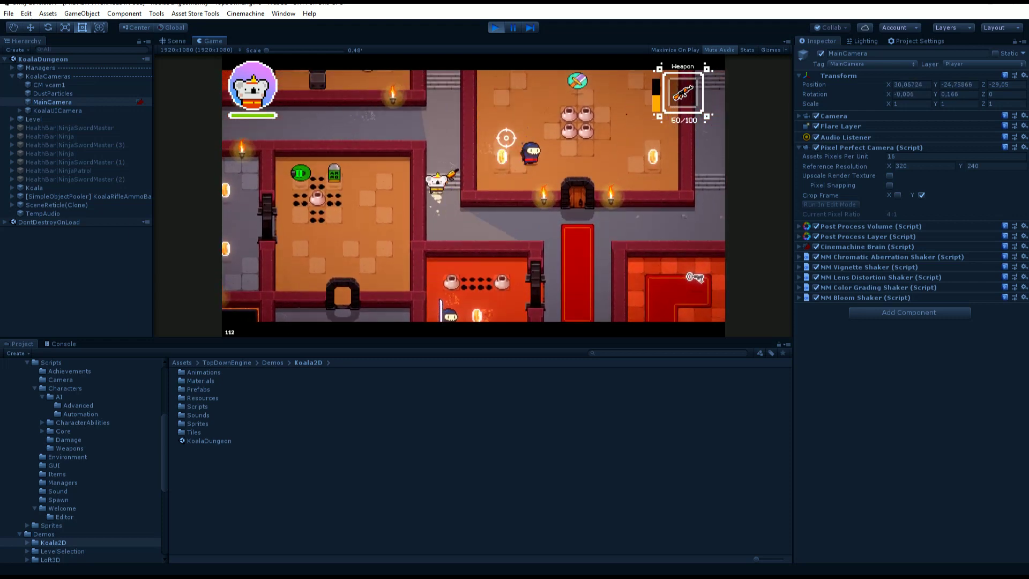
key("w")
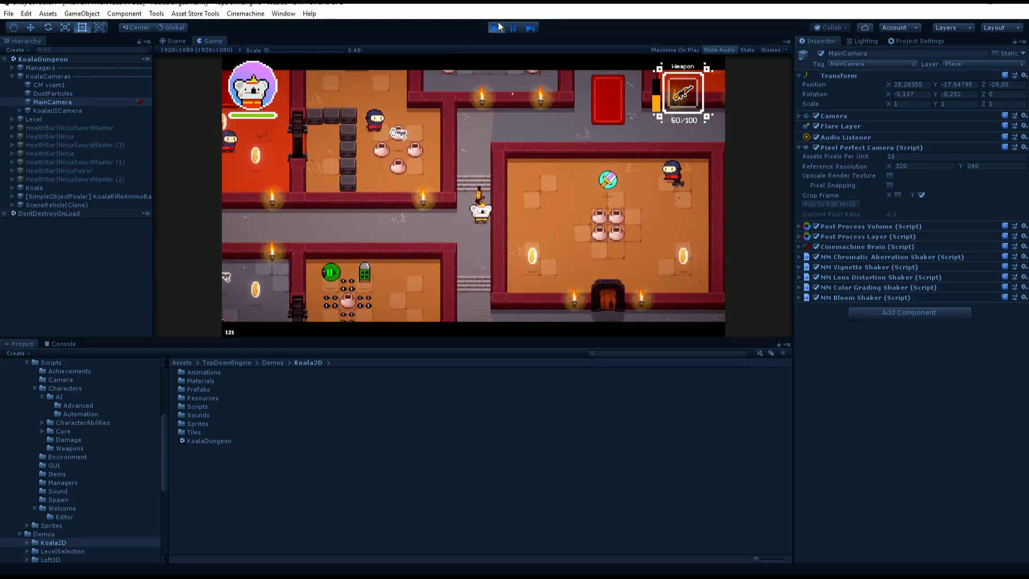
left_click(496, 27)
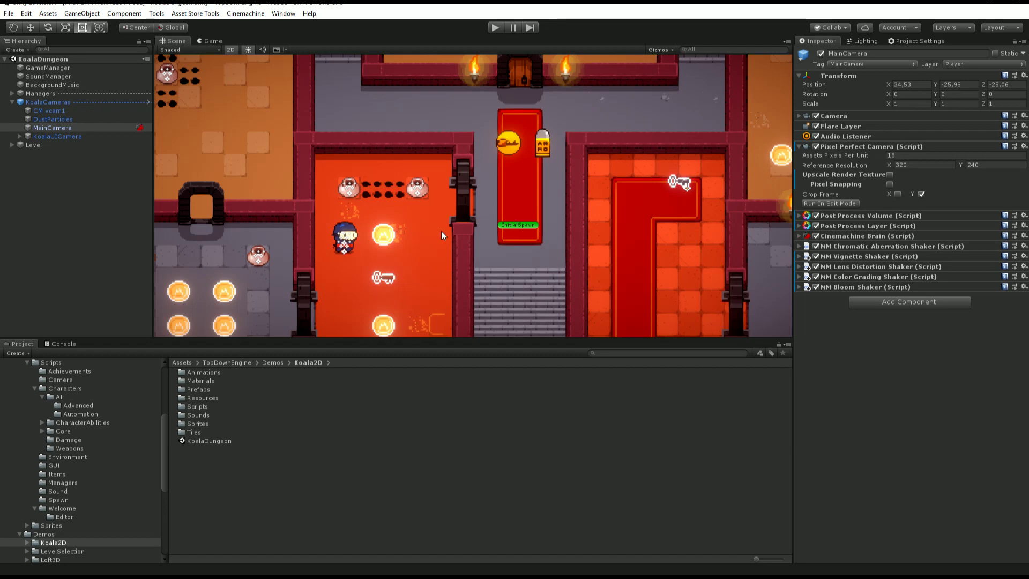
left_click(284, 14)
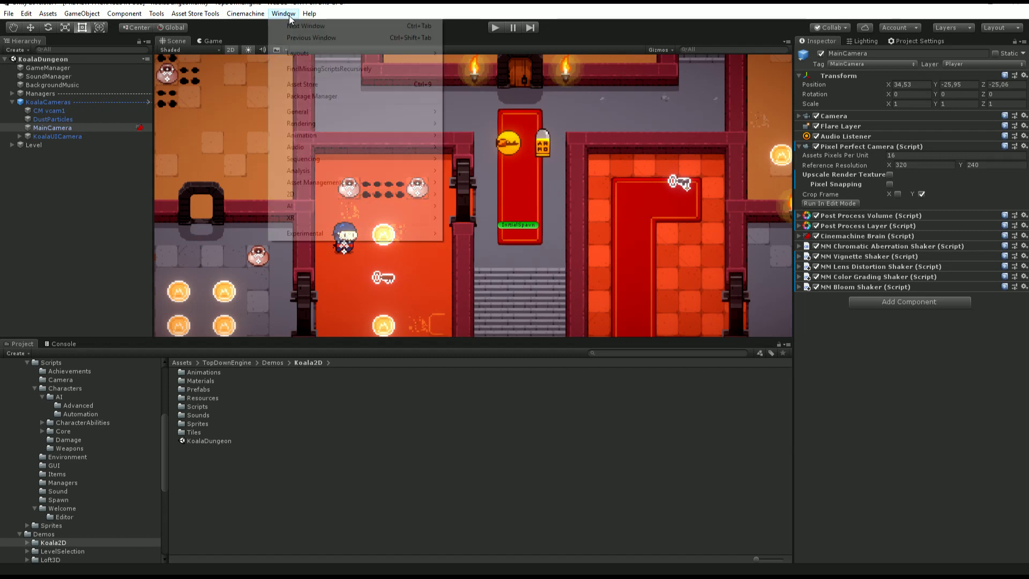
left_click(312, 97)
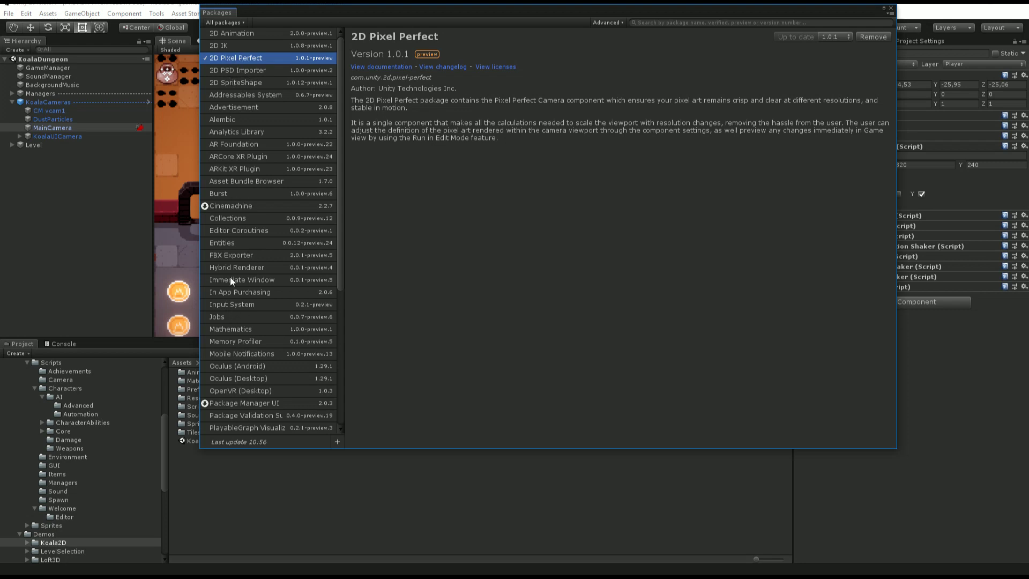
scroll(233, 290, "down", 3)
left_click(246, 360)
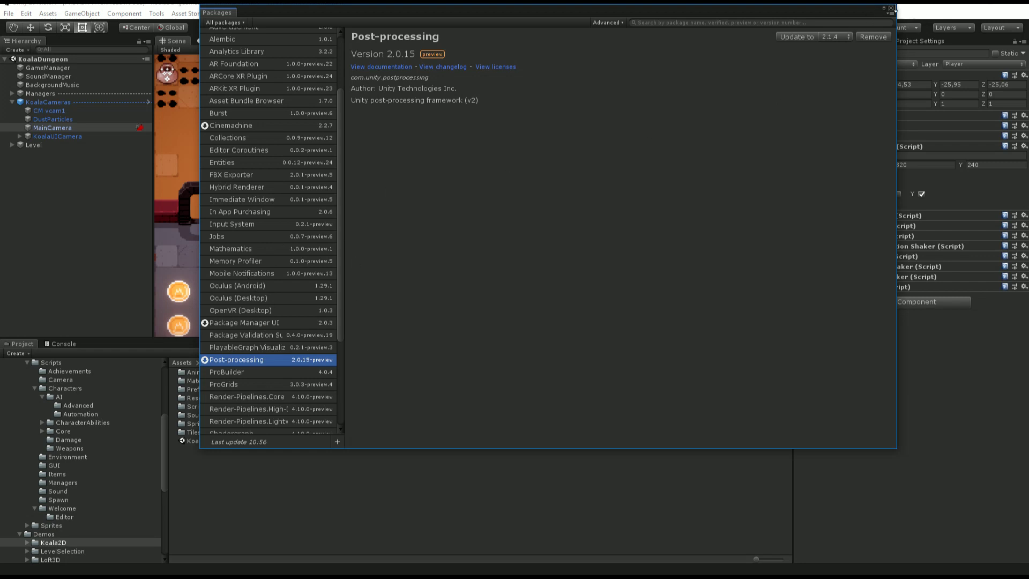
left_click(891, 9)
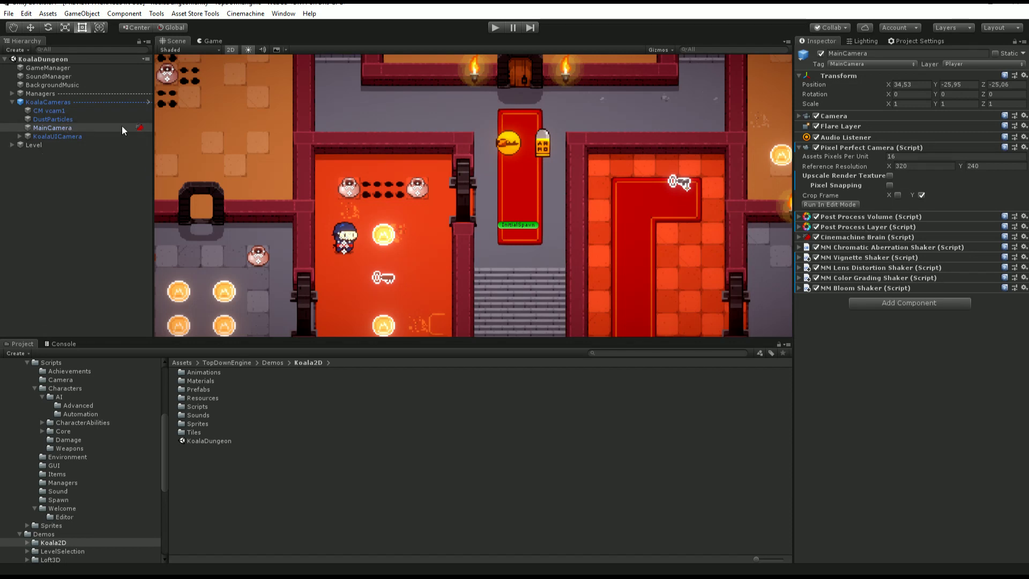
- Expand the Post Process Volume, toggle it off and on to compare, and peek at the Bloom override
left_click(858, 216)
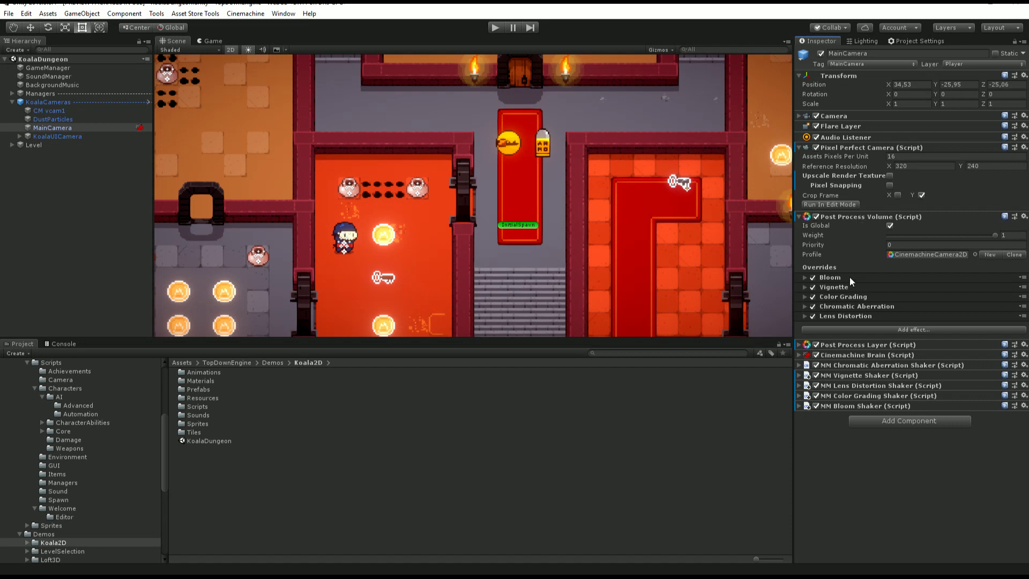
left_click(816, 218)
left_click(817, 217)
left_click(817, 217)
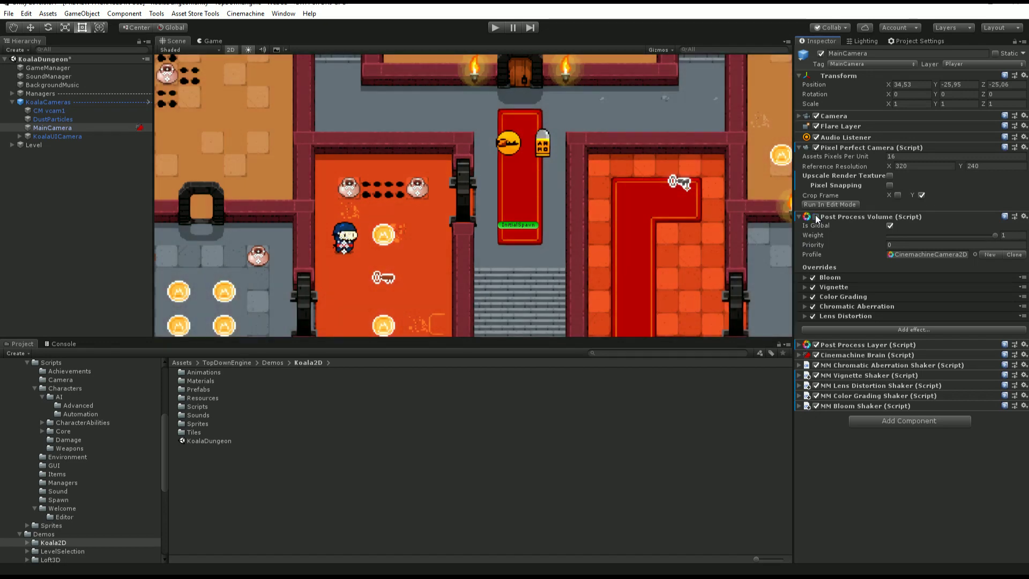
left_click(816, 217)
left_click(816, 217)
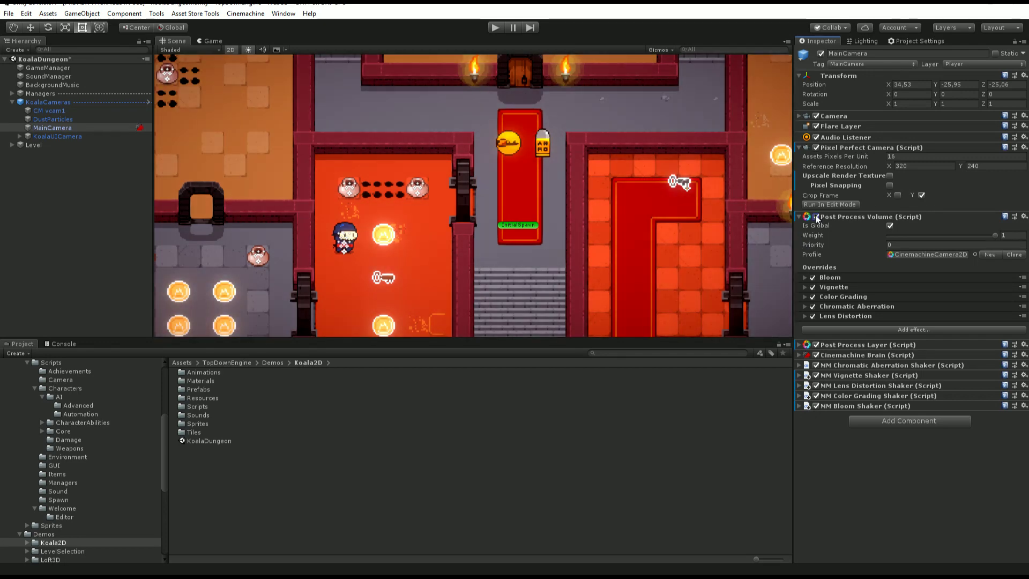
left_click(847, 279)
left_click(847, 278)
- Add a Motion Blur override to the Post Process Volume and start the game
scroll(601, 272, "down", 3)
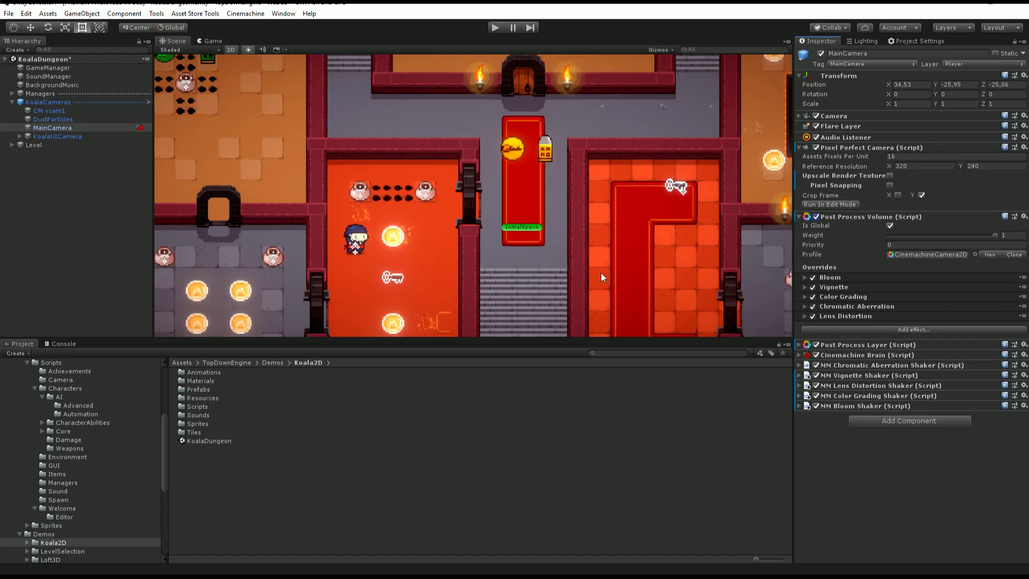
middle_click_drag(514, 292, 402, 243)
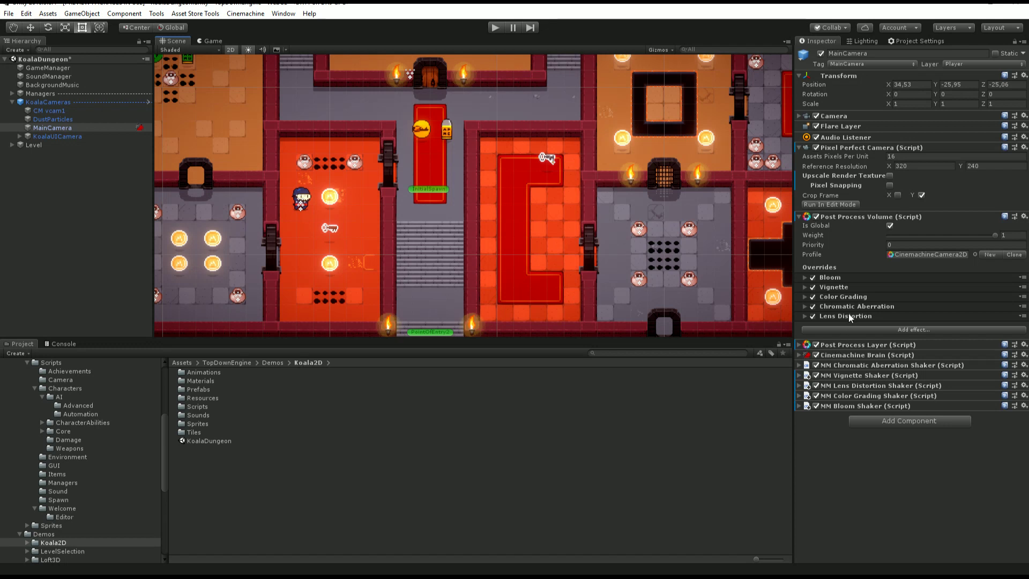
left_click(921, 330)
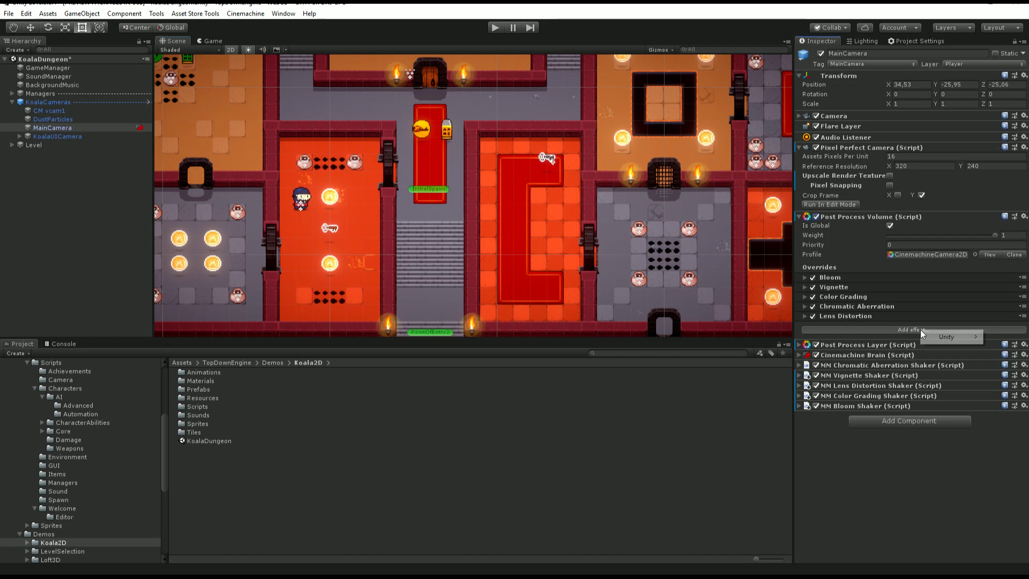
mouse_move(943, 337)
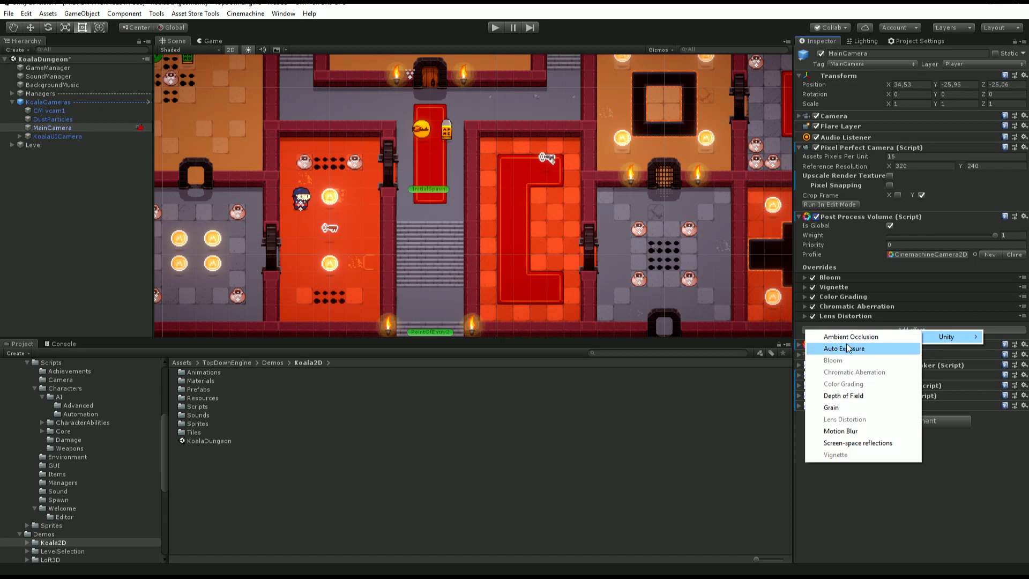
left_click(856, 431)
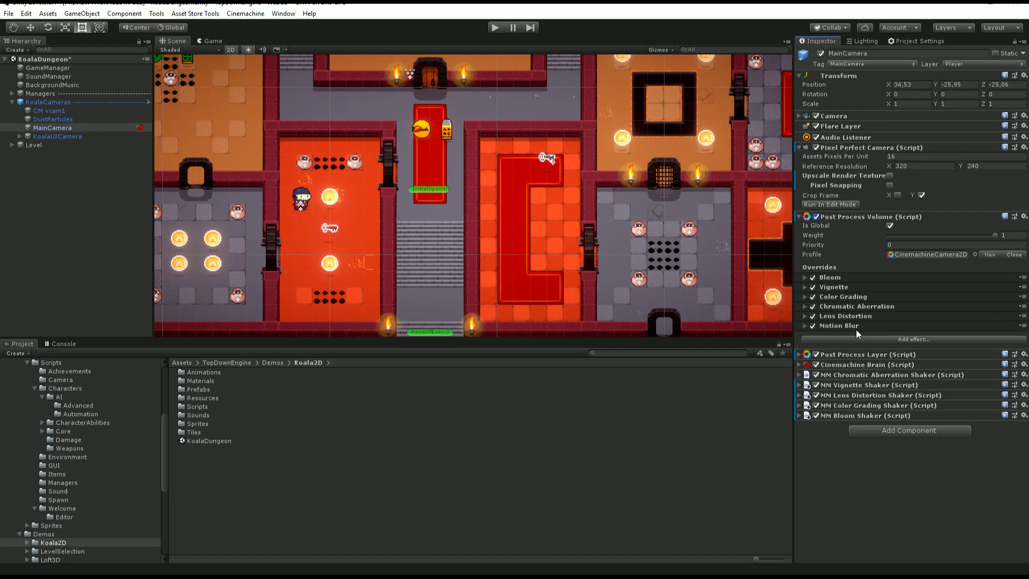
left_click(496, 27)
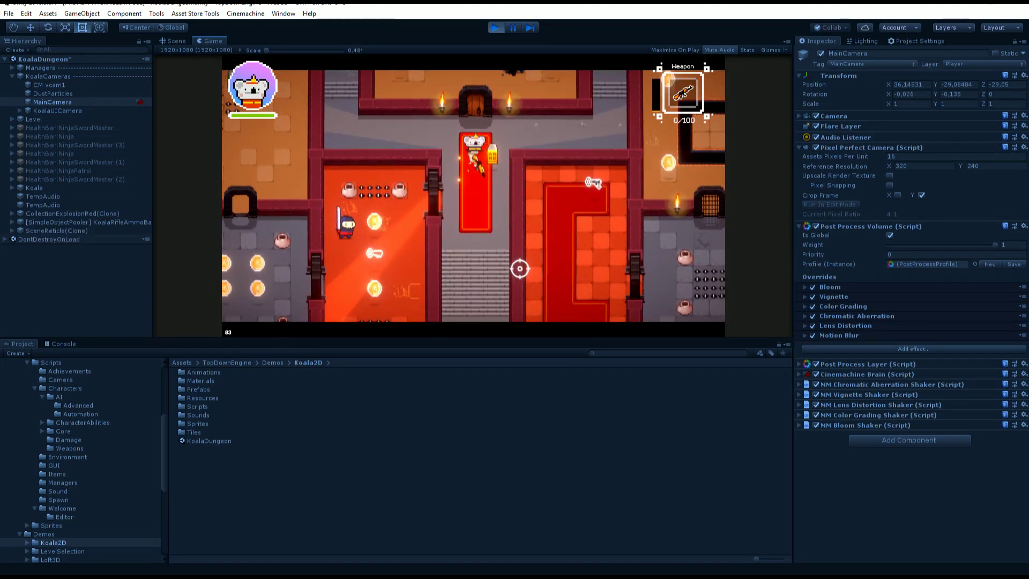
- Fire the koala's rifle to see the motion blur, stop the game, and switch Motion Blur off
left_click(520, 269)
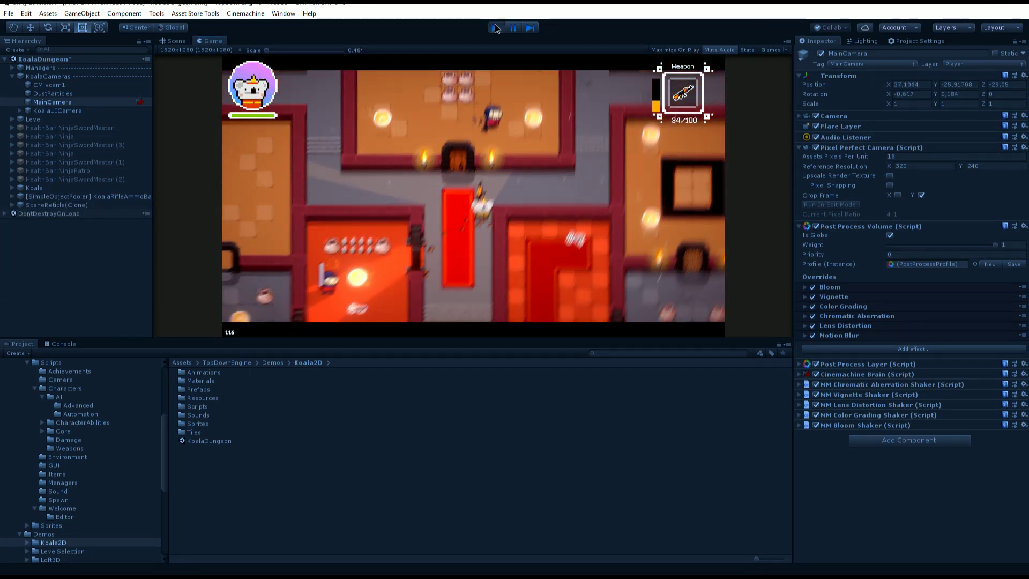
left_click(495, 27)
left_click(812, 325)
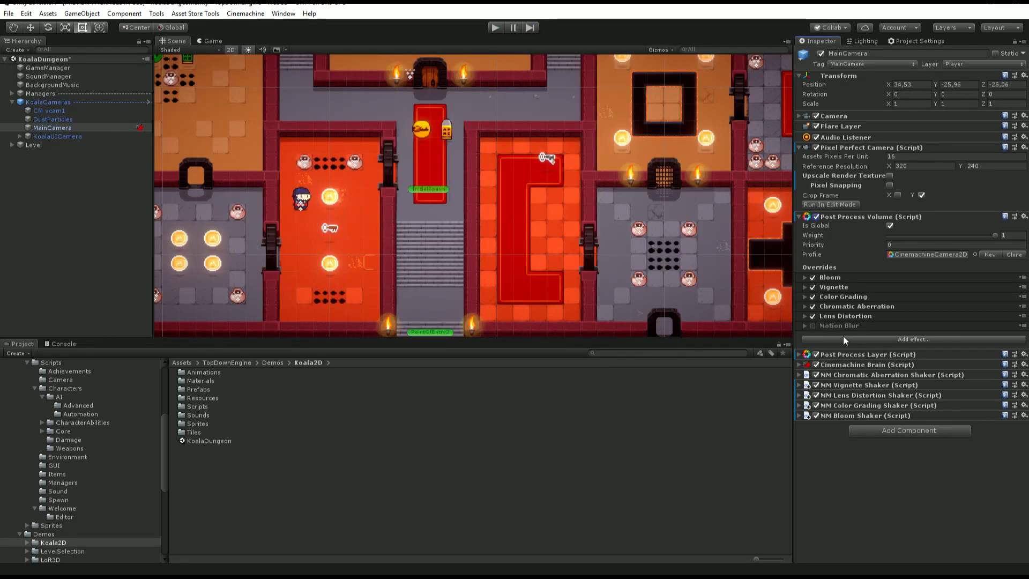
- Drag the Color Grading Lift, Gamma and Gain trackballs toward green, then collapse Color Grading
left_click(834, 298)
scroll(860, 306, "down", 3)
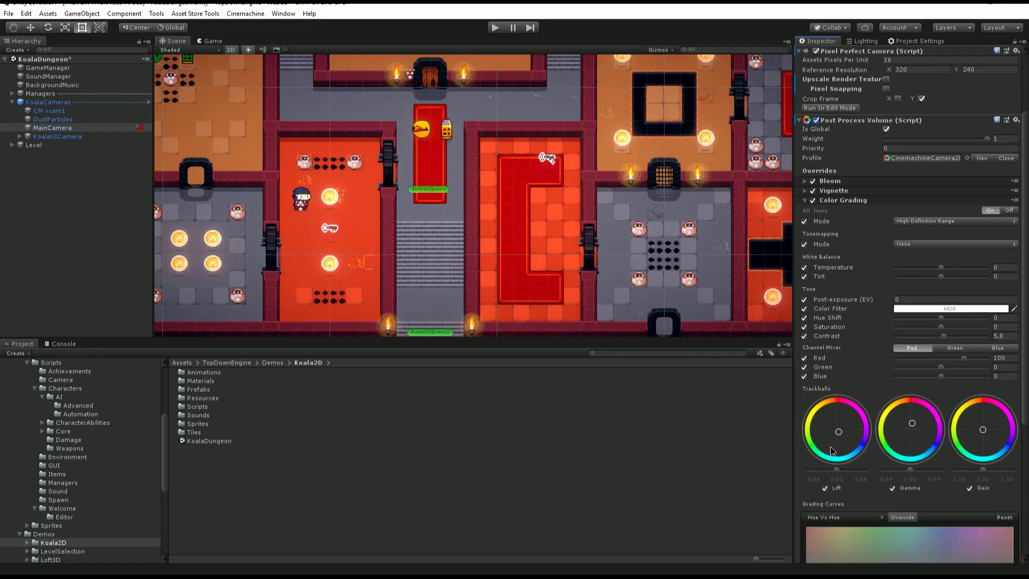
left_click_drag(830, 421, 824, 423)
left_click_drag(912, 423, 904, 452)
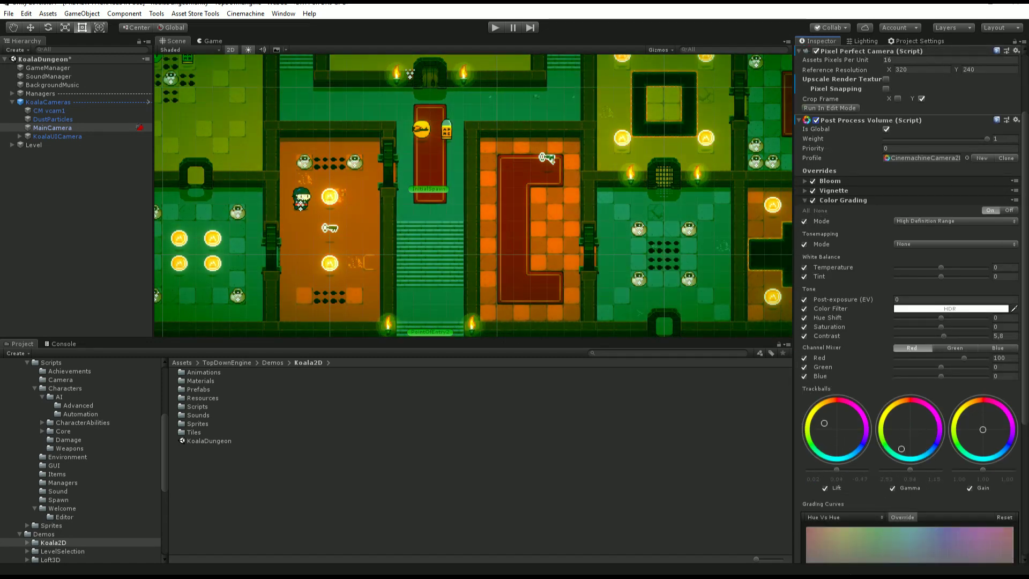
left_click_drag(983, 428, 971, 411)
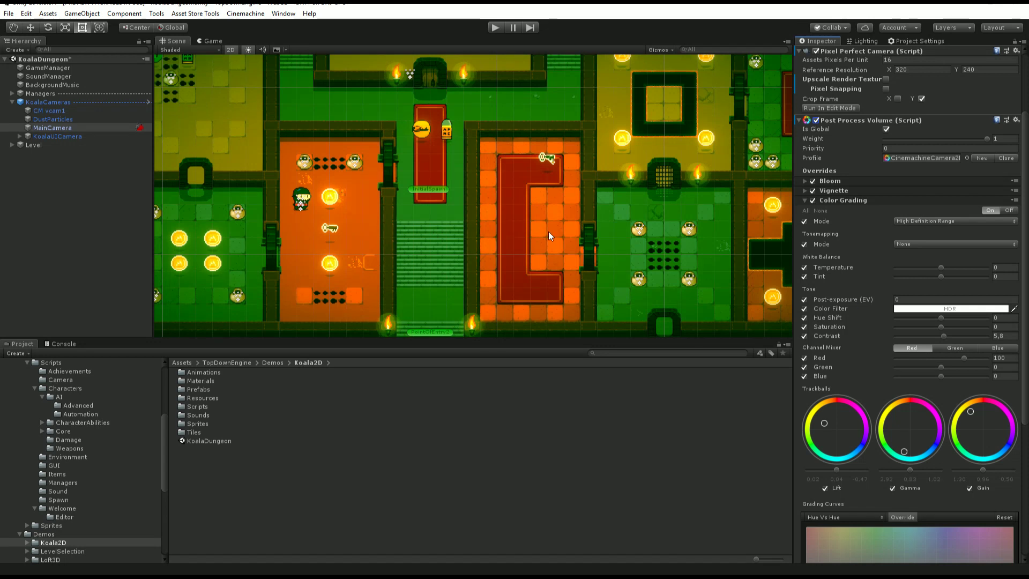
left_click(853, 200)
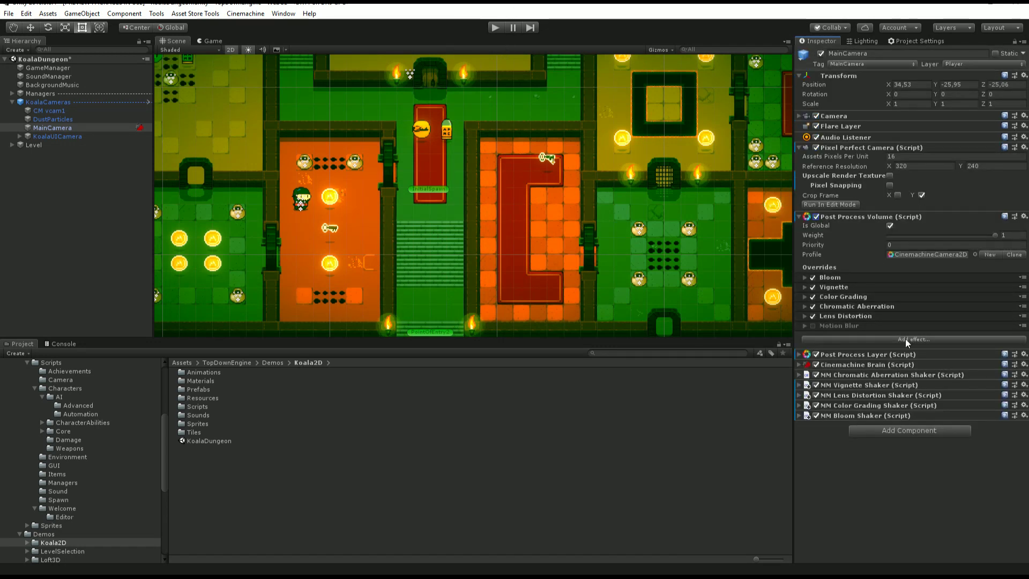
- Collapse MainCamera's Post Process Volume and Pixel Perfect Camera components in the Inspector
left_click(867, 220)
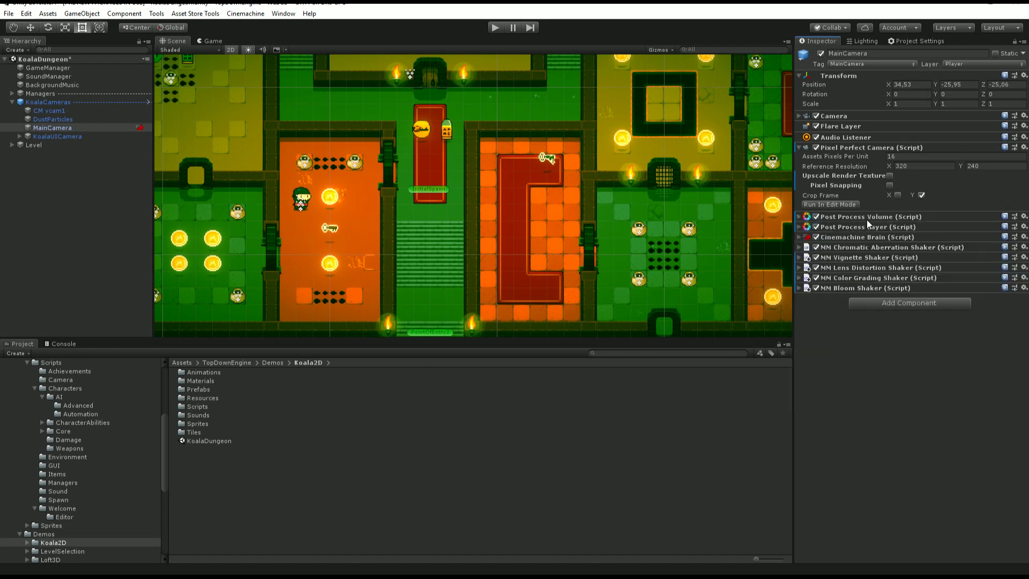
left_click(845, 148)
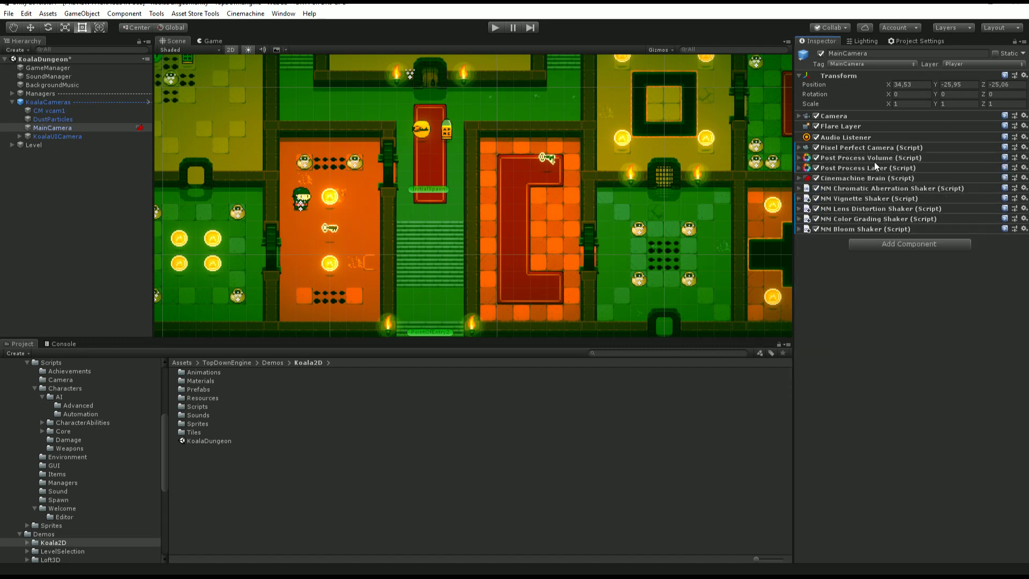